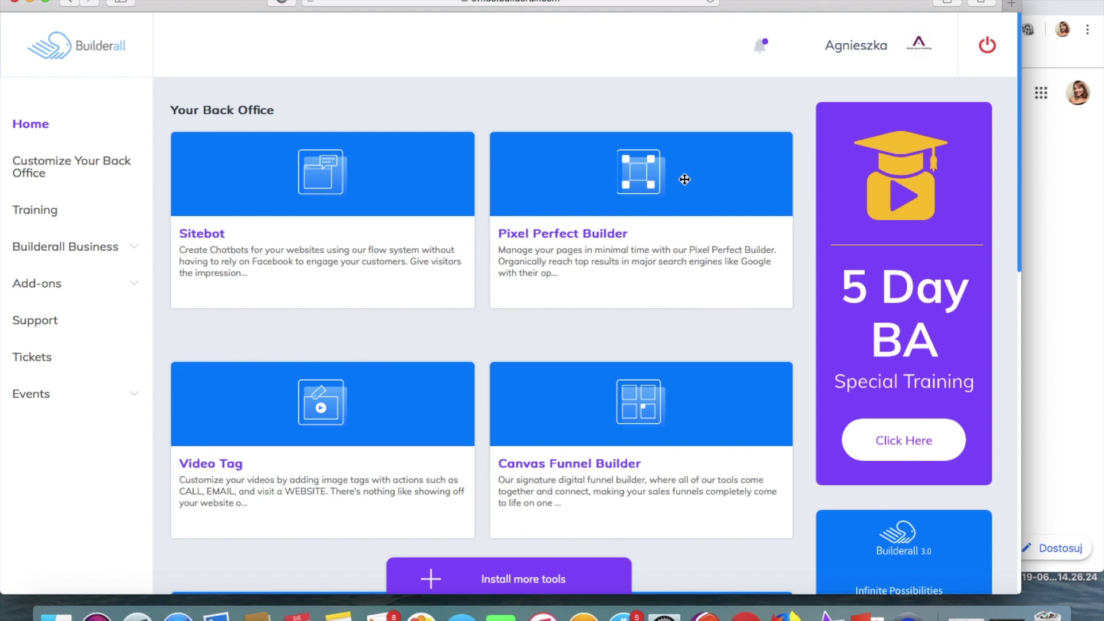
Enter the Pixel Perfect Builder site list and start a new website
click(760, 269)
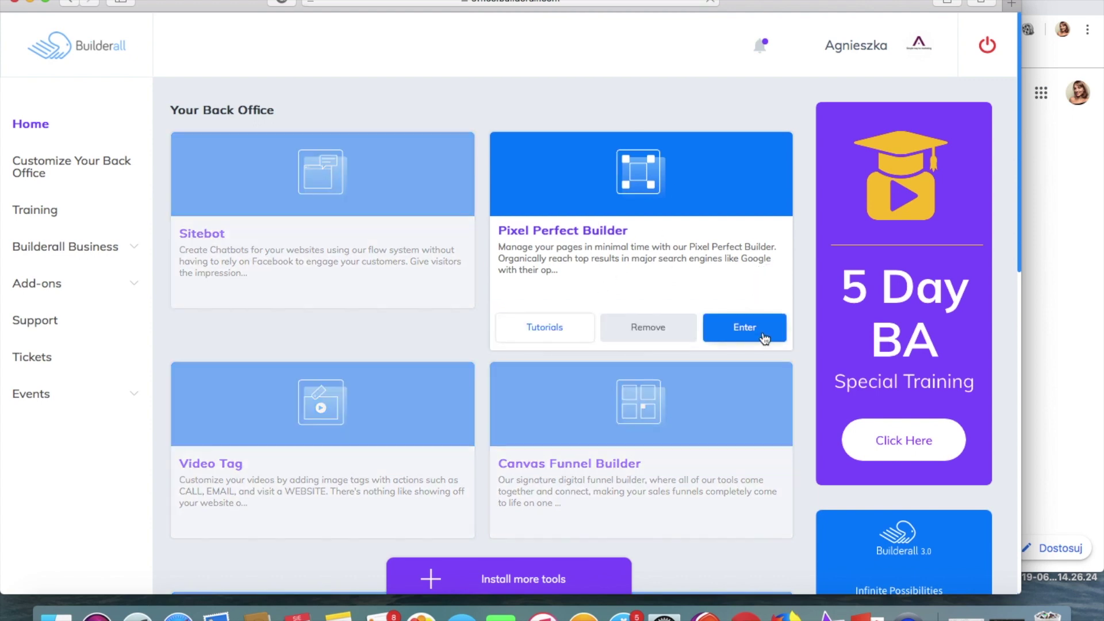
click(763, 334)
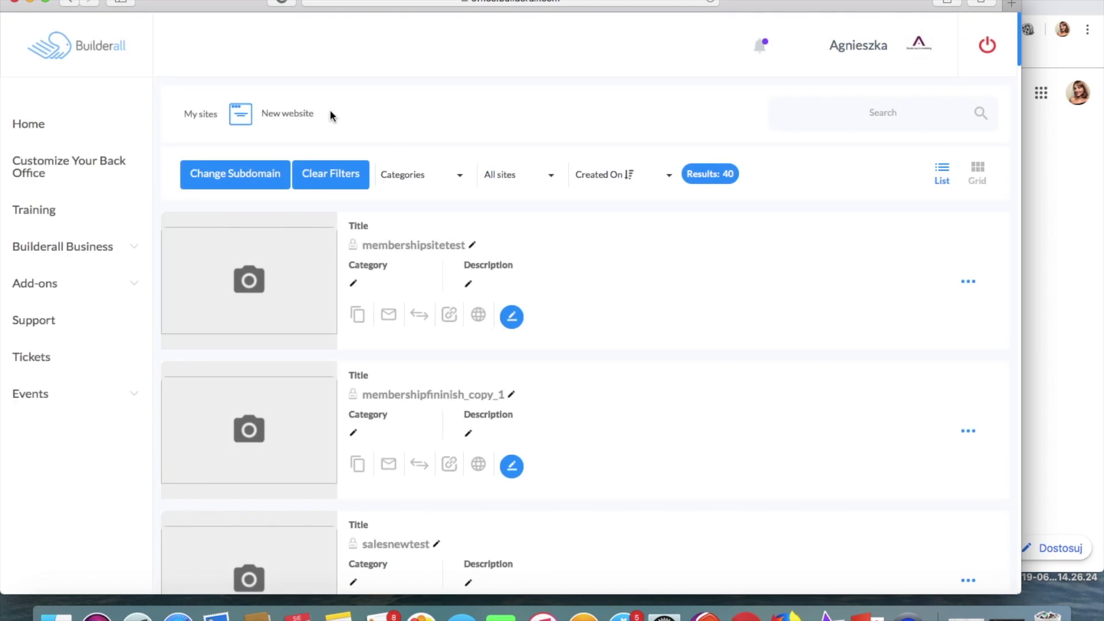
click(278, 112)
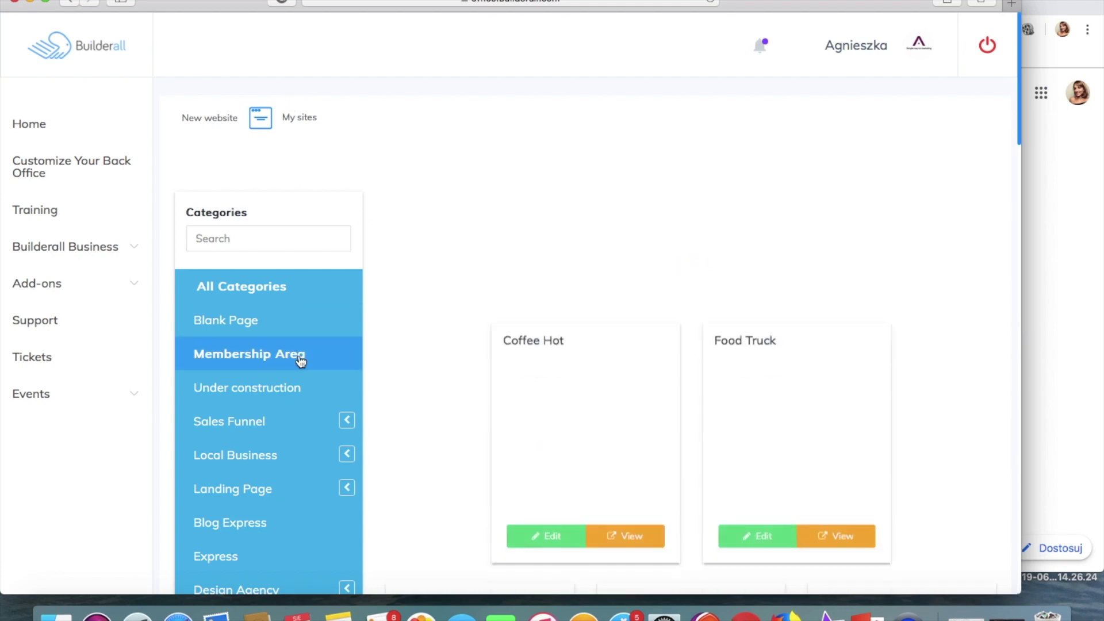
Filter the template gallery to the Membership Area category and browse its templates
scroll(299, 360, down, 5)
scroll(300, 361, down, 7)
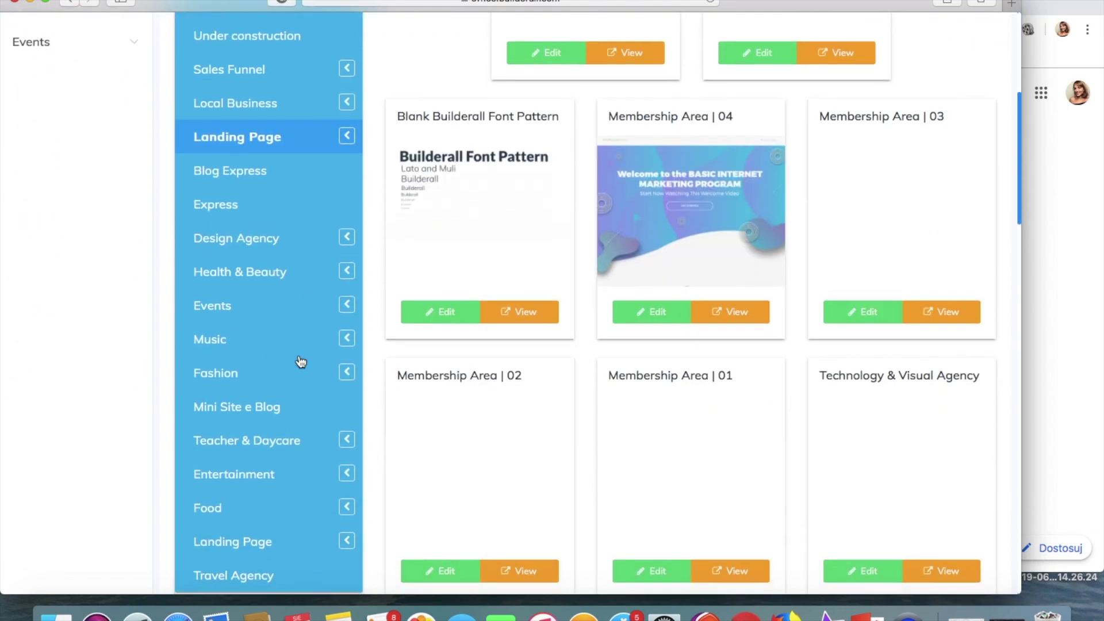
scroll(300, 362, up, 7)
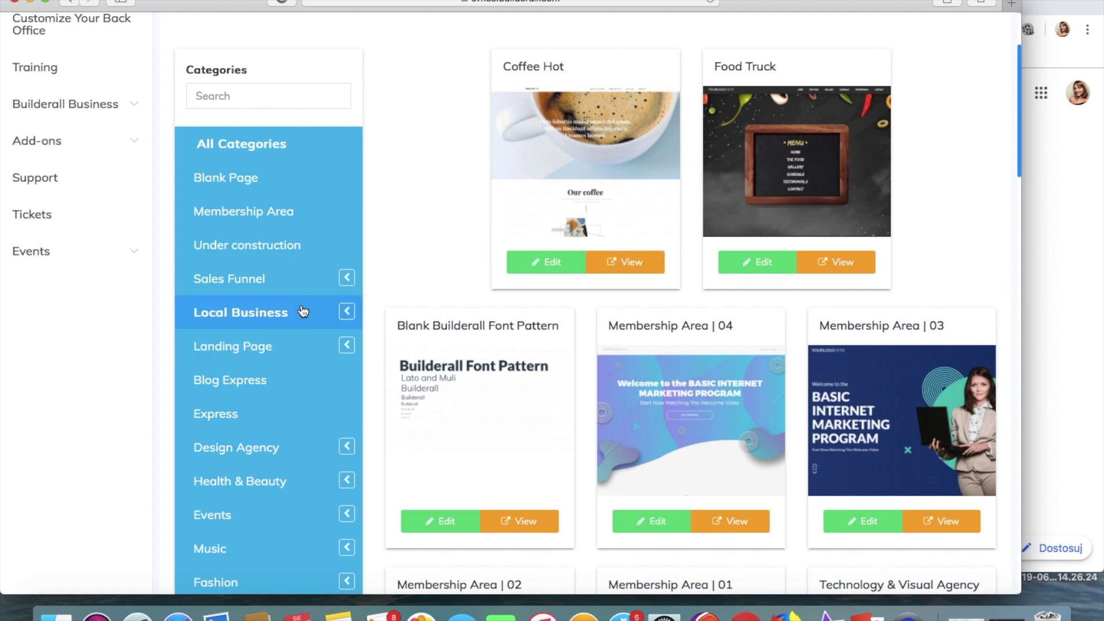
click(301, 213)
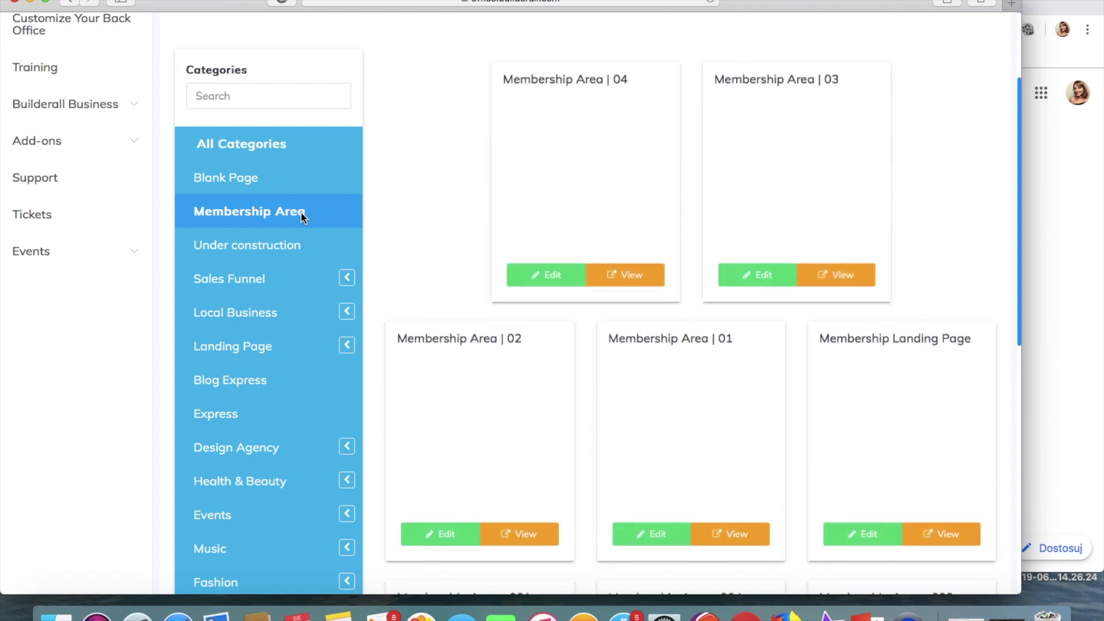
scroll(689, 207, down, 5)
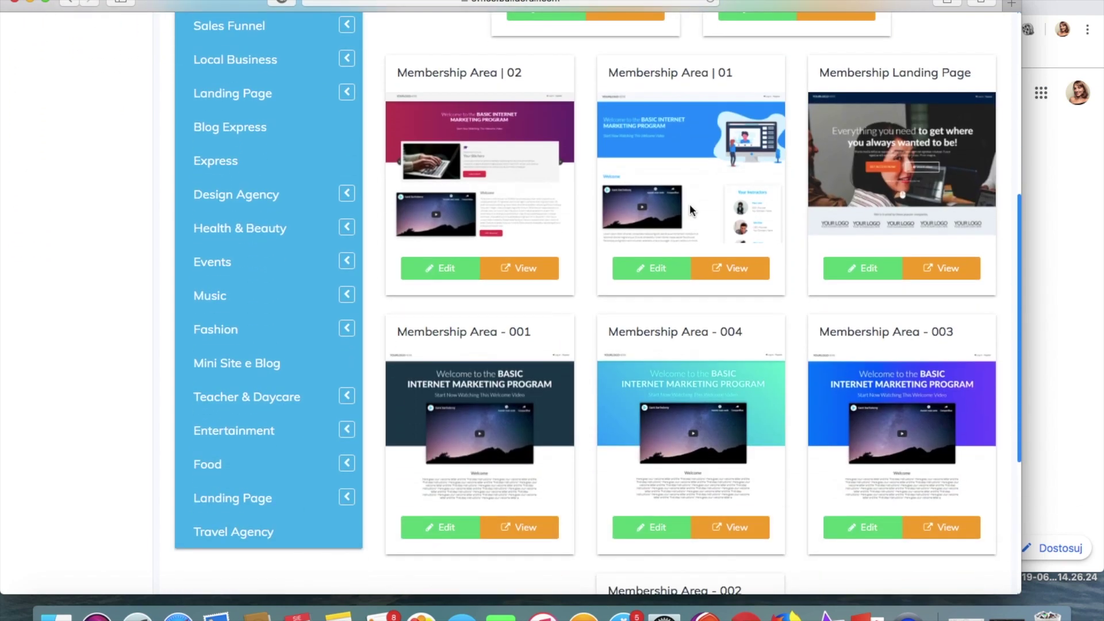
scroll(689, 204, down, 5)
scroll(689, 203, up, 12)
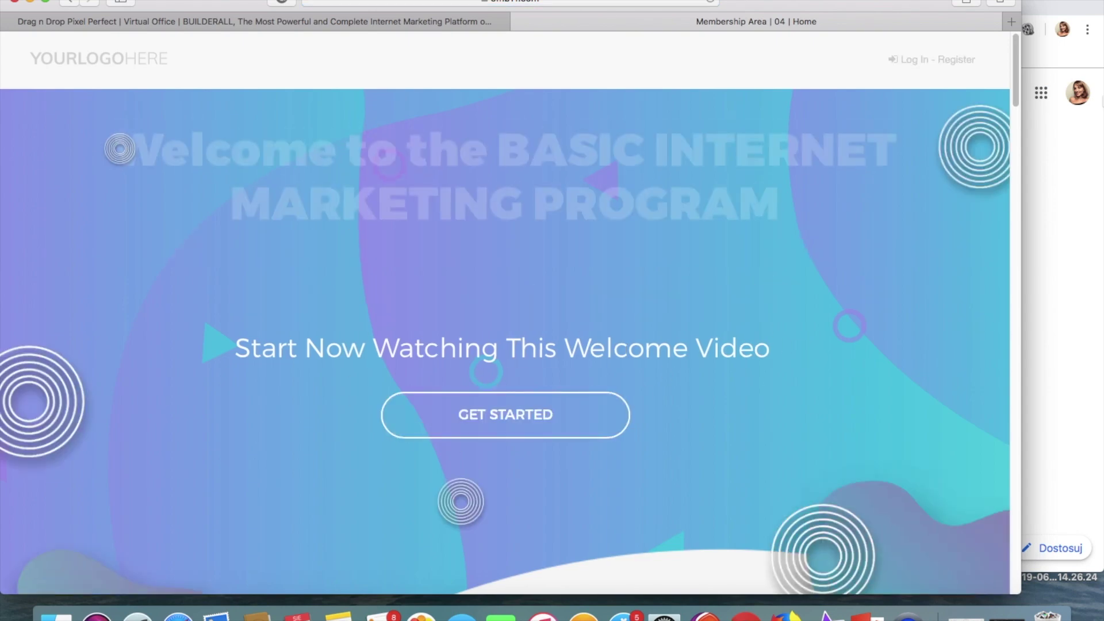
scroll(757, 417, down, 10)
scroll(891, 306, down, 15)
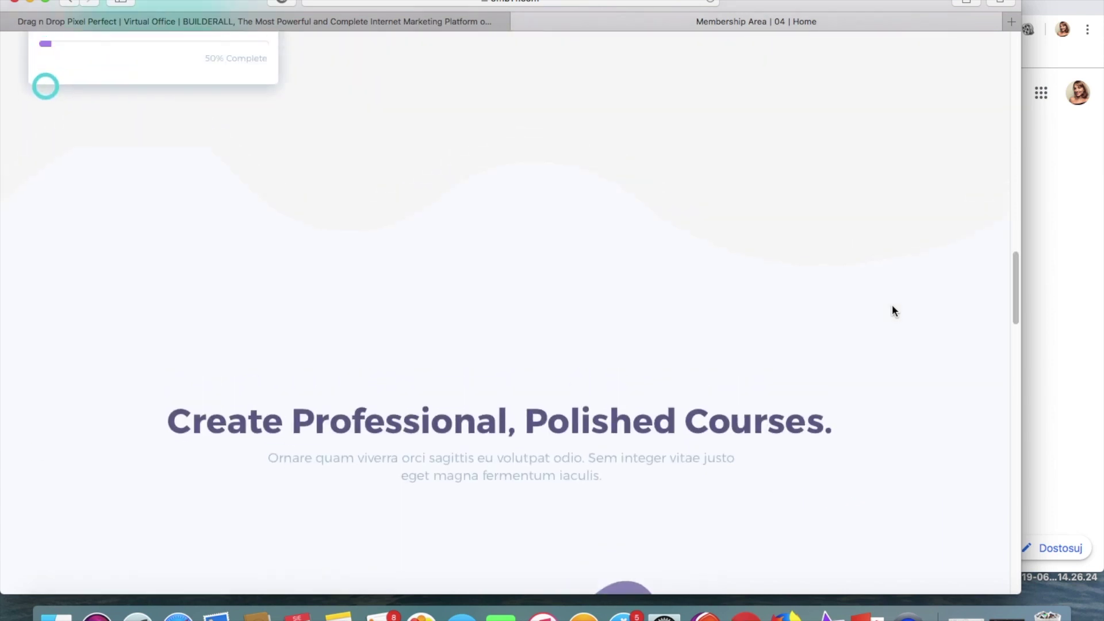
scroll(891, 311, up, 20)
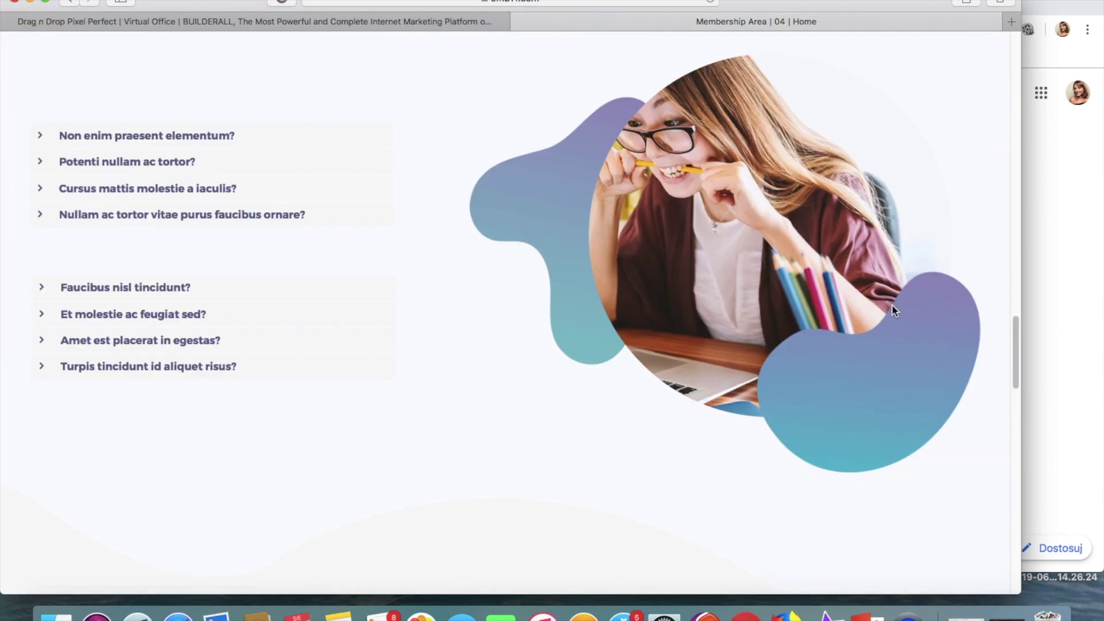
scroll(892, 304, up, 2)
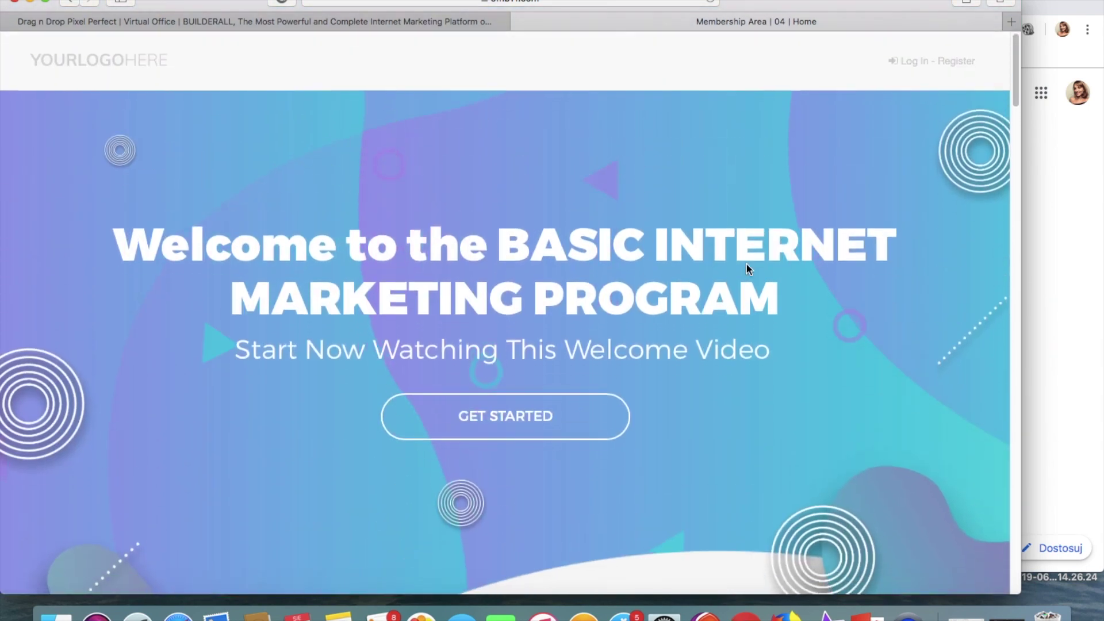
click(519, 22)
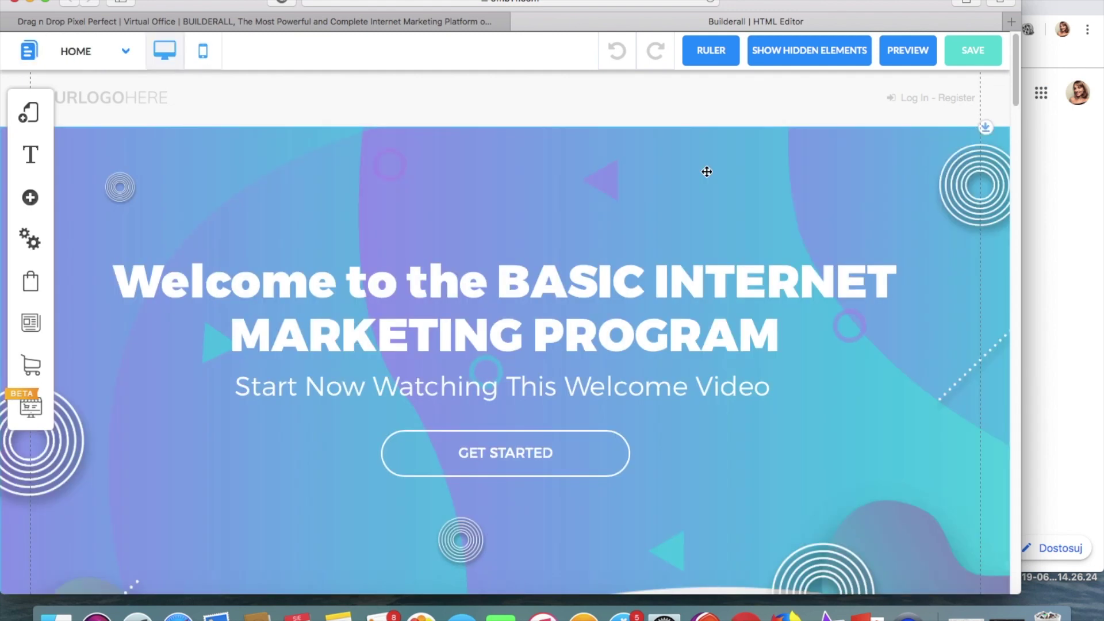
Give the welcome headline a new text style with Use a New Style
scroll(640, 316, down, 3)
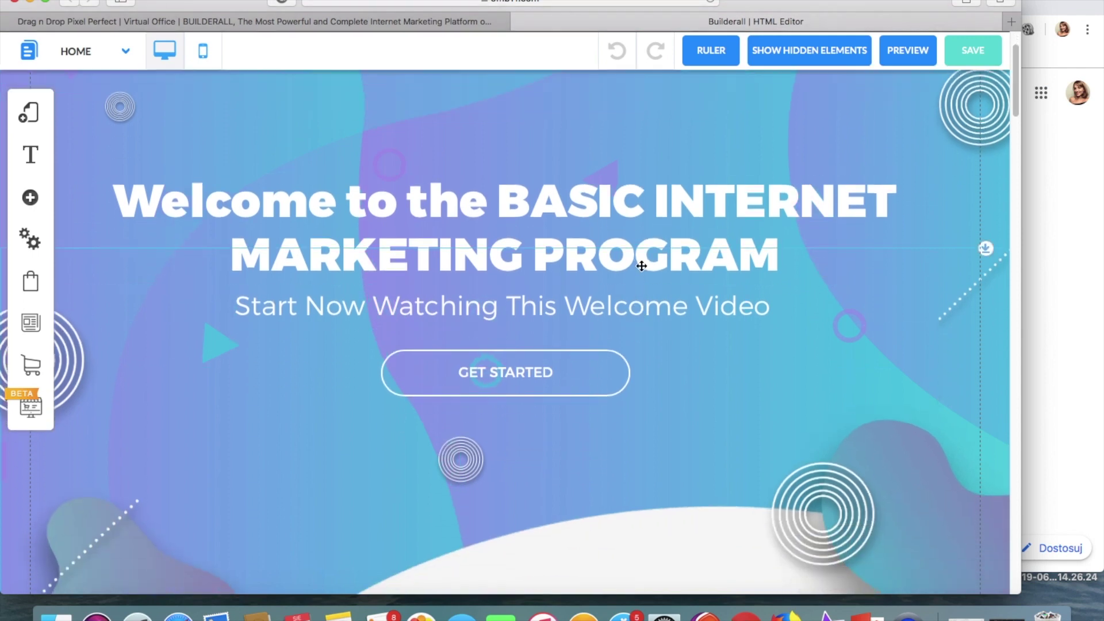
click(661, 218)
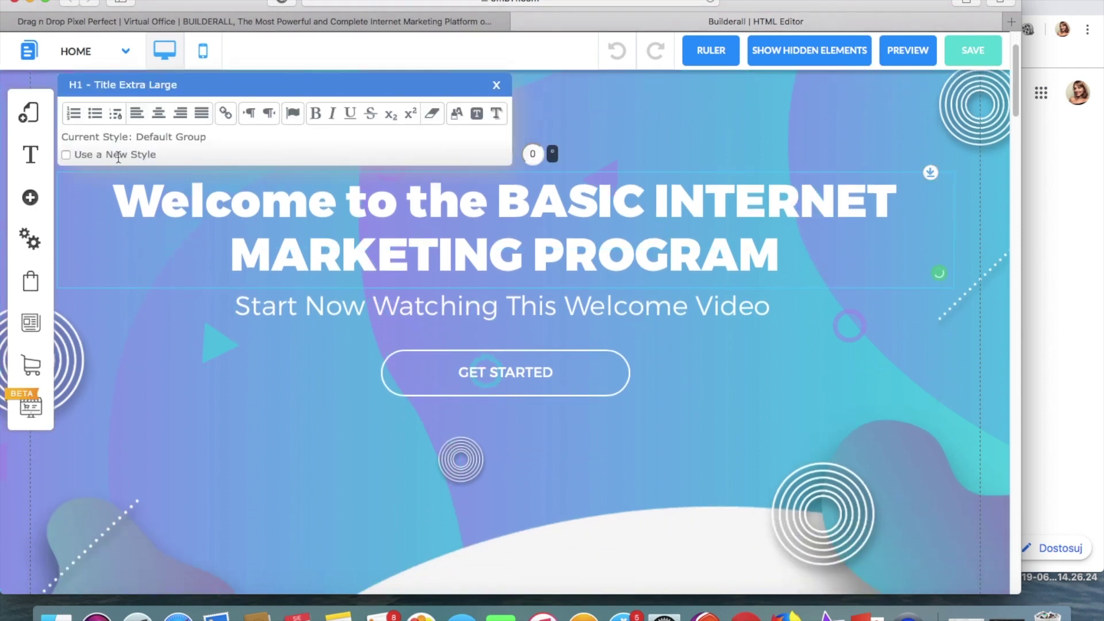
click(71, 155)
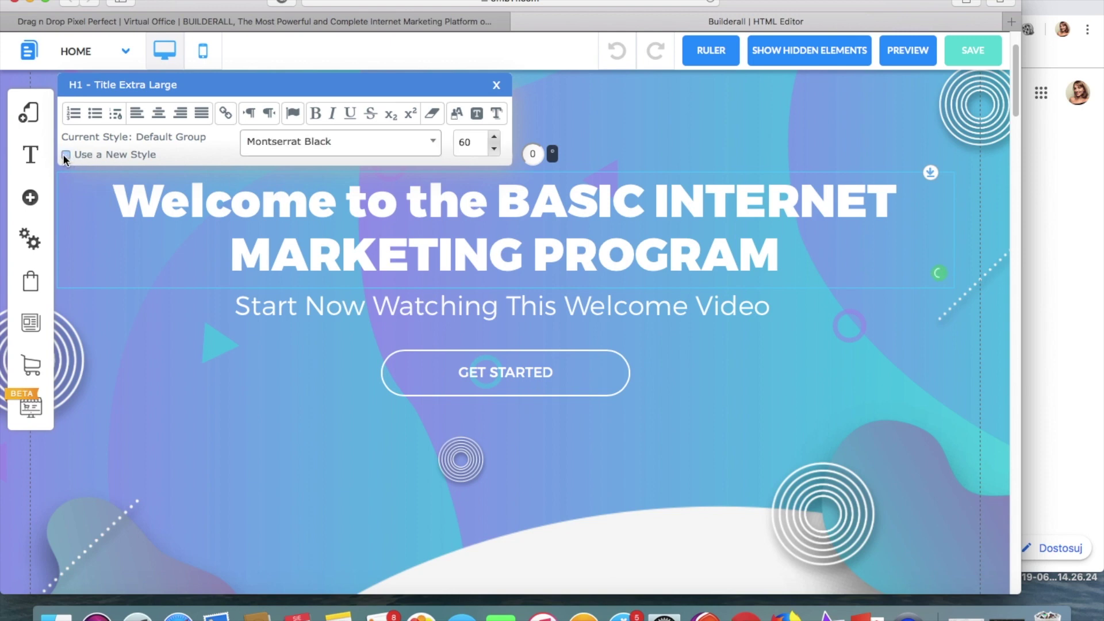
click(538, 293)
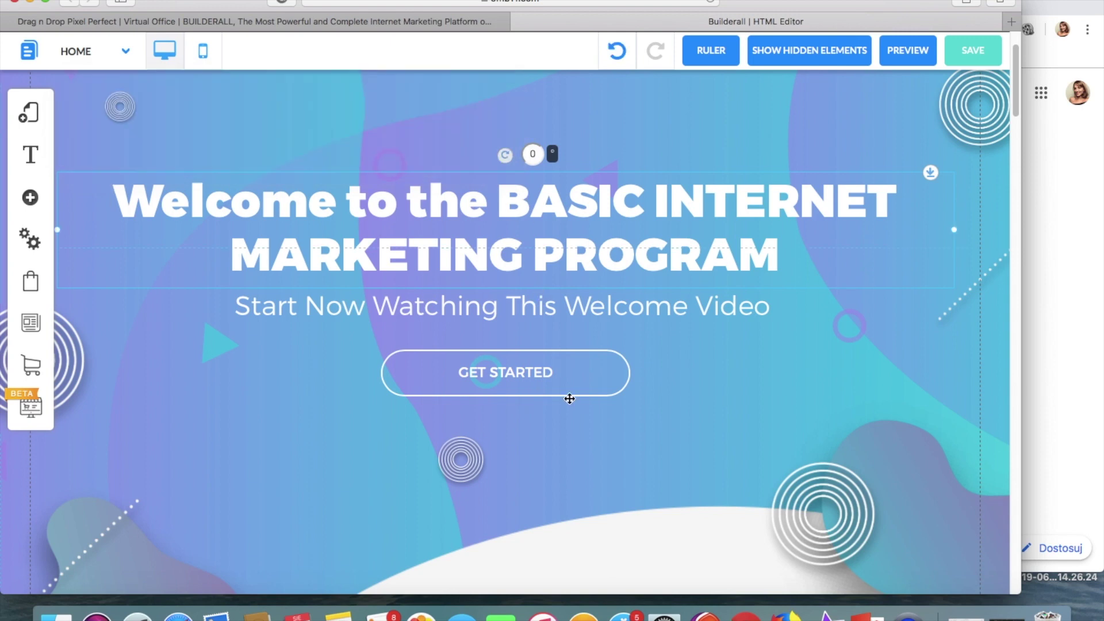
Nudge the GET STARTED button slightly left, then select the logo text and open My Layouts
mouse_move(567, 397)
mouse_down()
mouse_move(759, 402)
mouse_move(627, 377)
mouse_move(562, 382)
mouse_up()
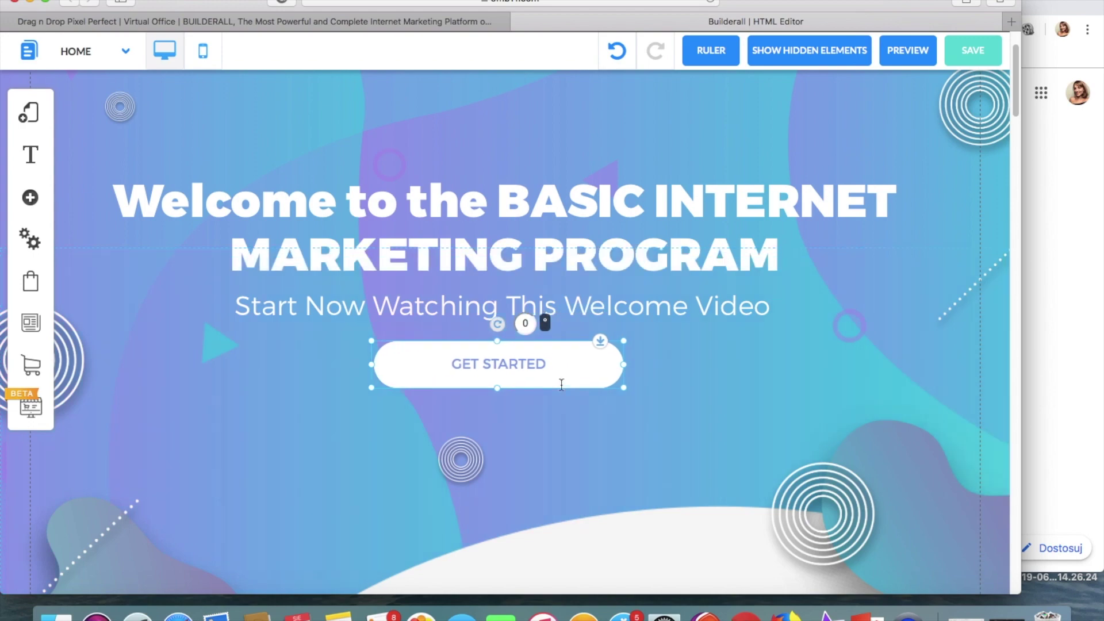
scroll(562, 384, up, 2)
click(117, 99)
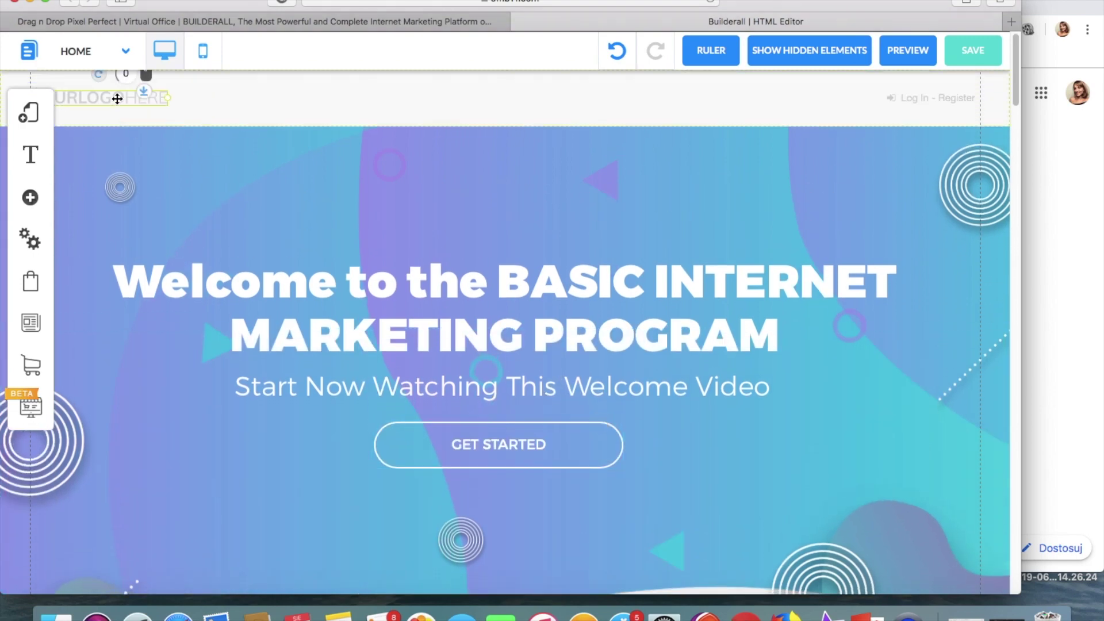
scroll(744, 288, down, 15)
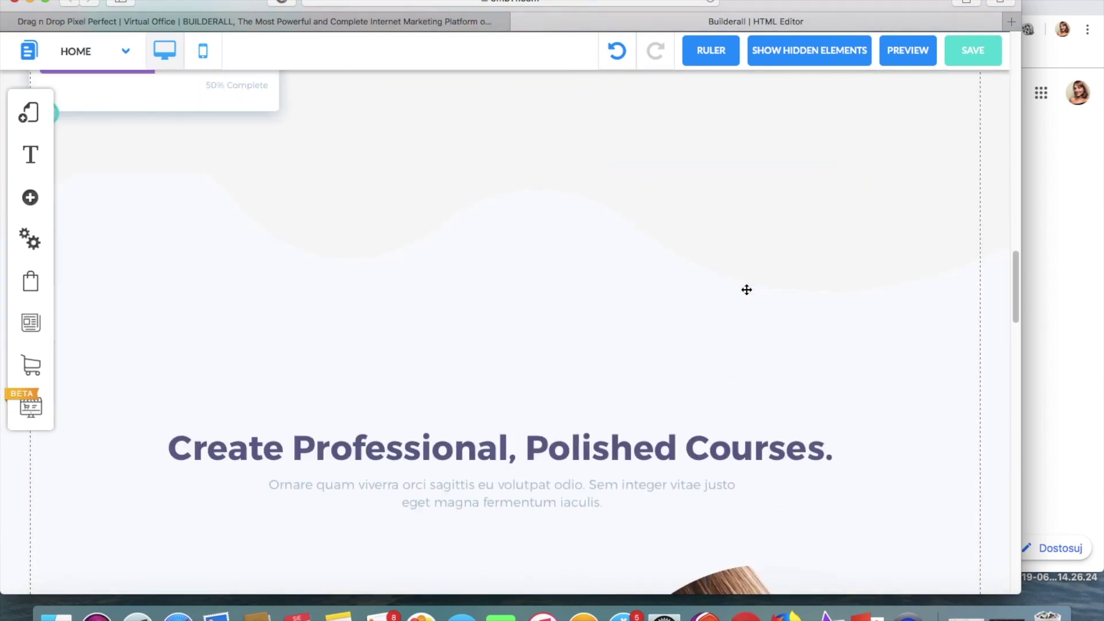
scroll(747, 290, down, 20)
scroll(746, 290, up, 8)
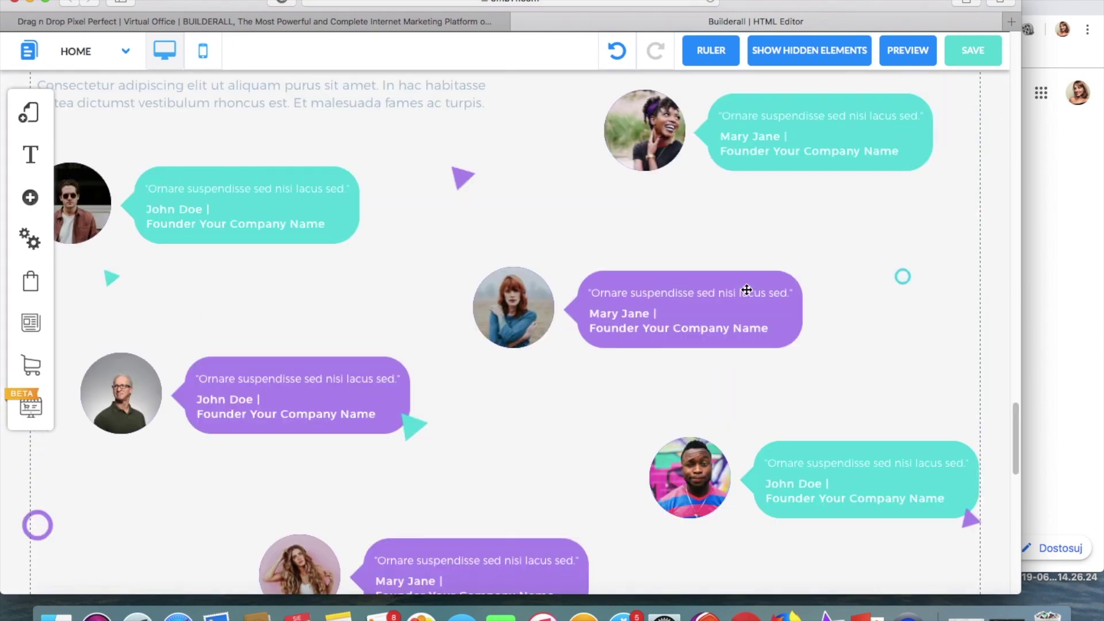
scroll(746, 290, up, 5)
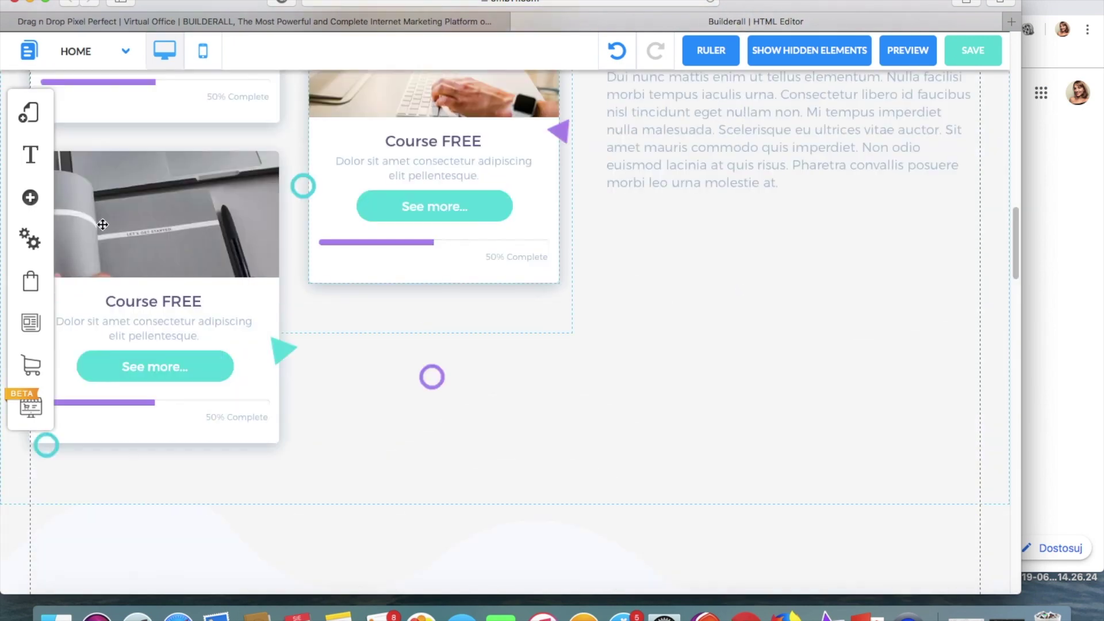
click(25, 111)
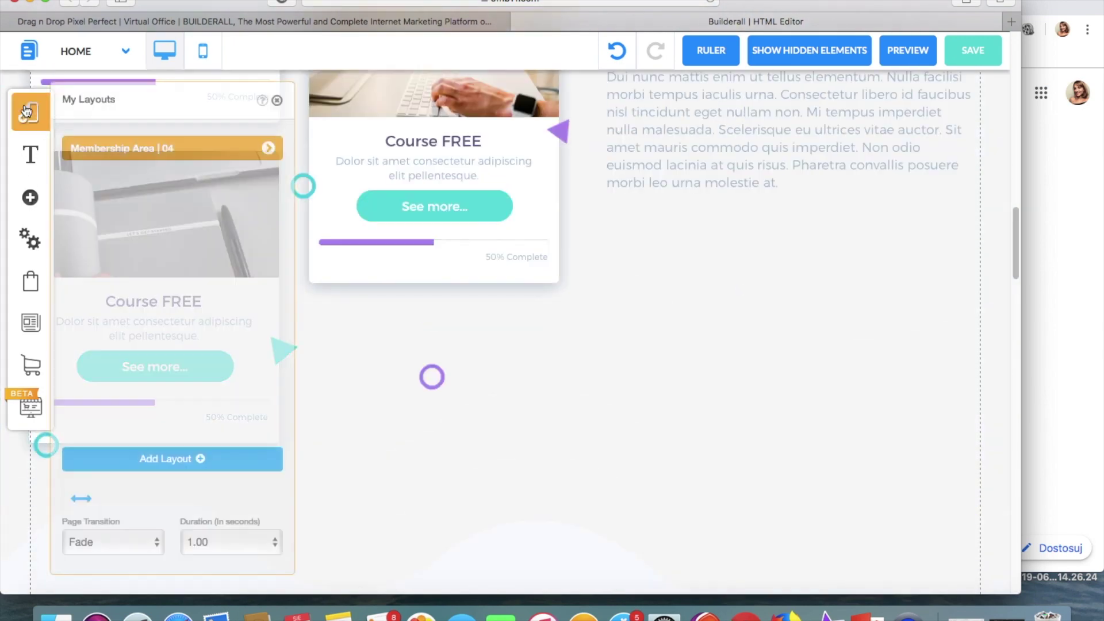
List the Membership Area | 04 pages and view Home, then Module 01
click(267, 148)
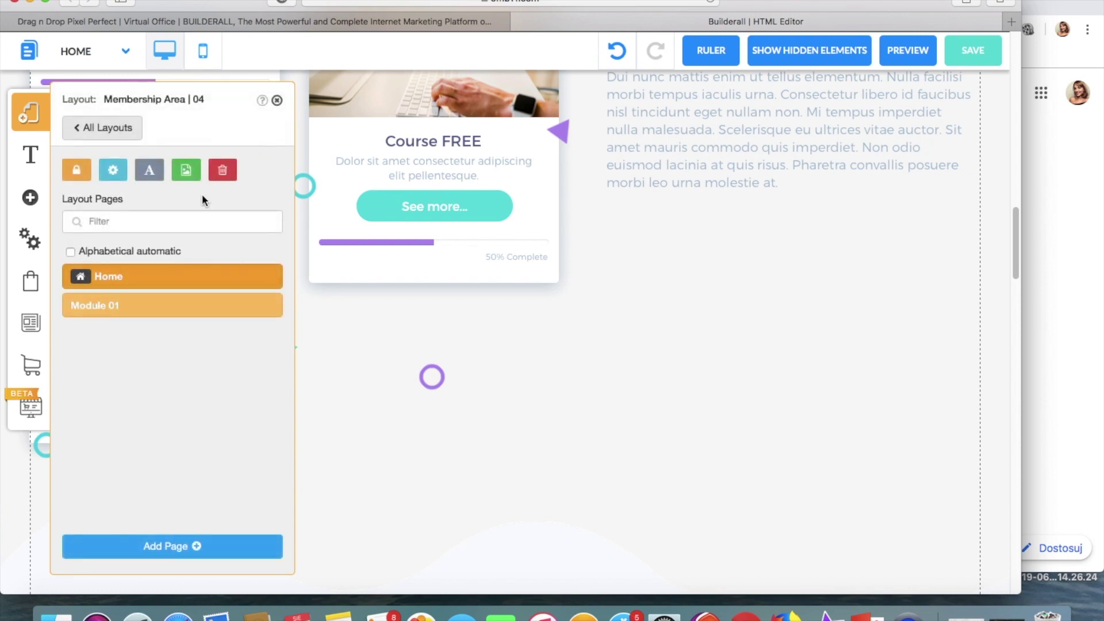
click(104, 288)
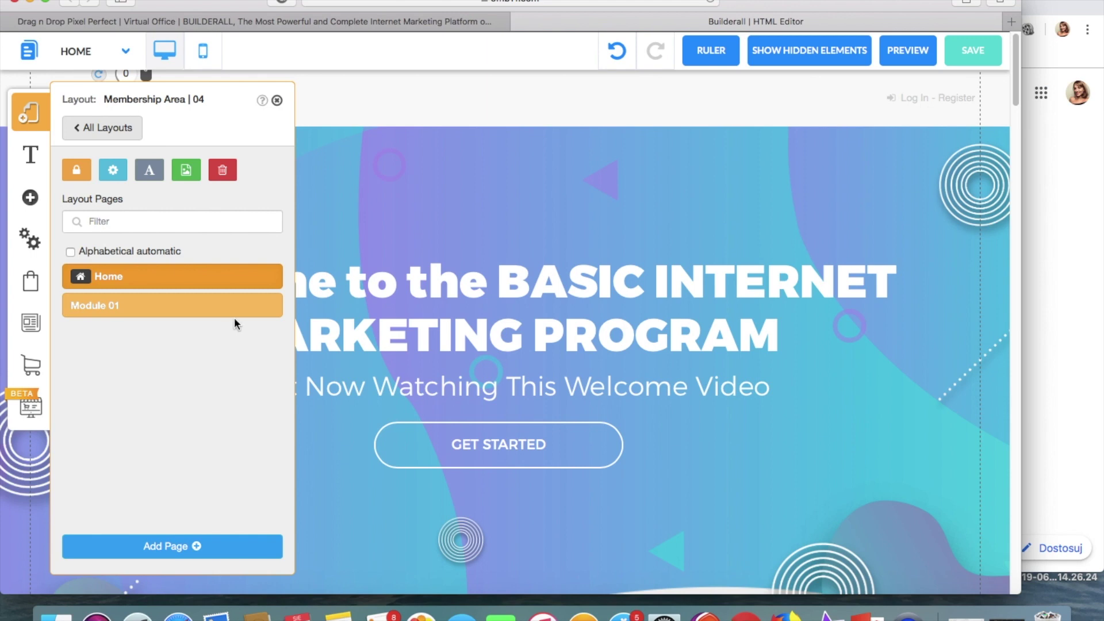
click(248, 307)
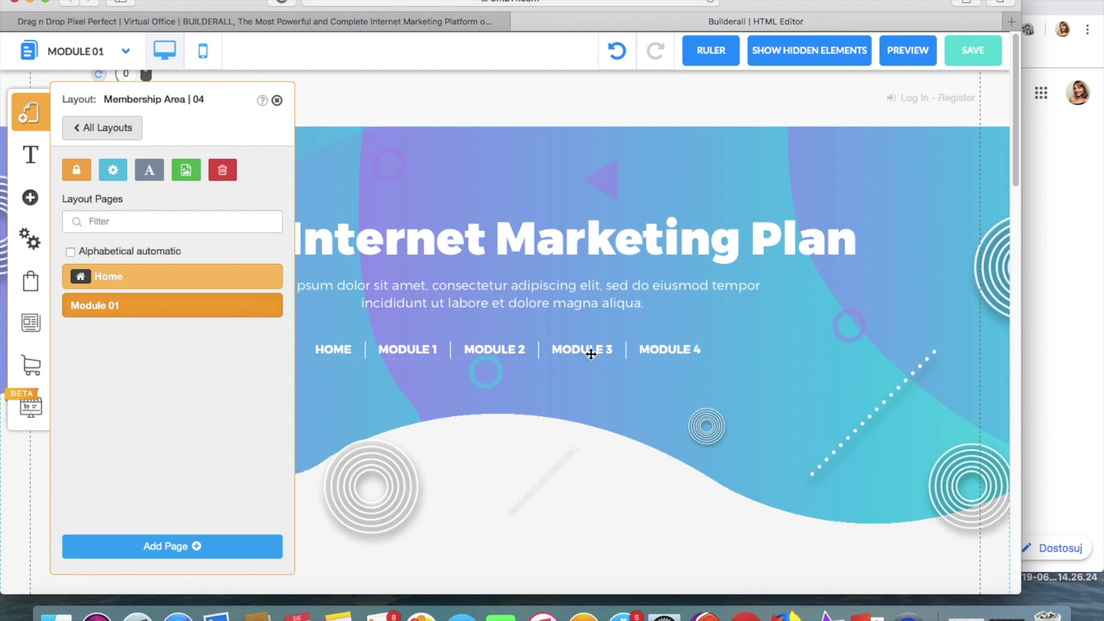
Scroll Module 01 from its 'Module 1 - Basic of the basic' heading and video down to the course description
scroll(591, 354, down, 15)
scroll(591, 352, up, 2)
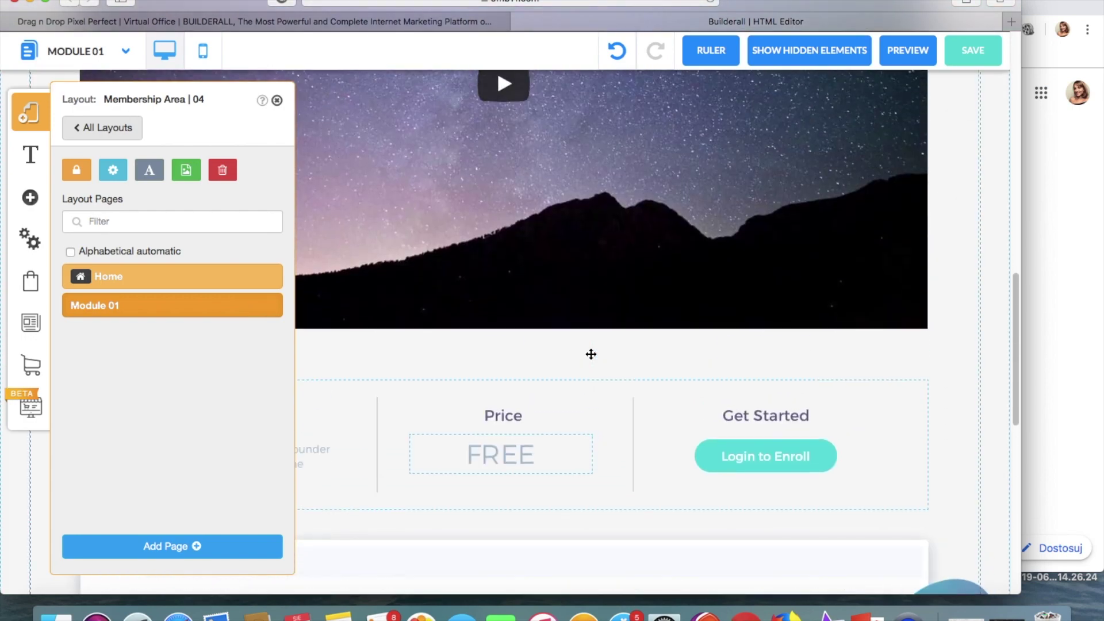
scroll(572, 347, up, 5)
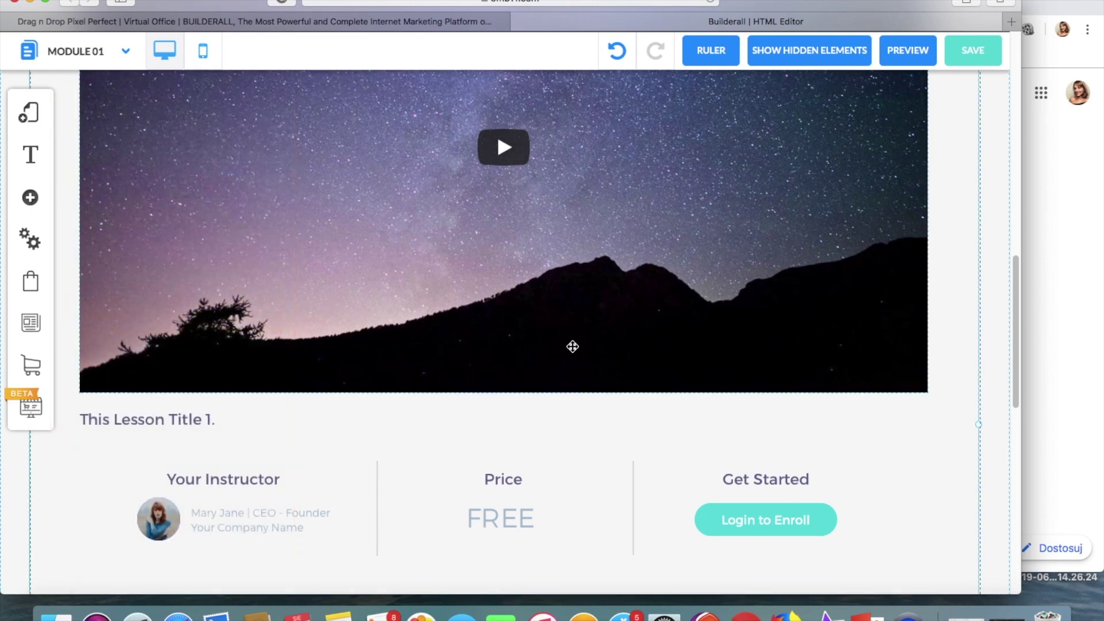
scroll(732, 284, up, 6)
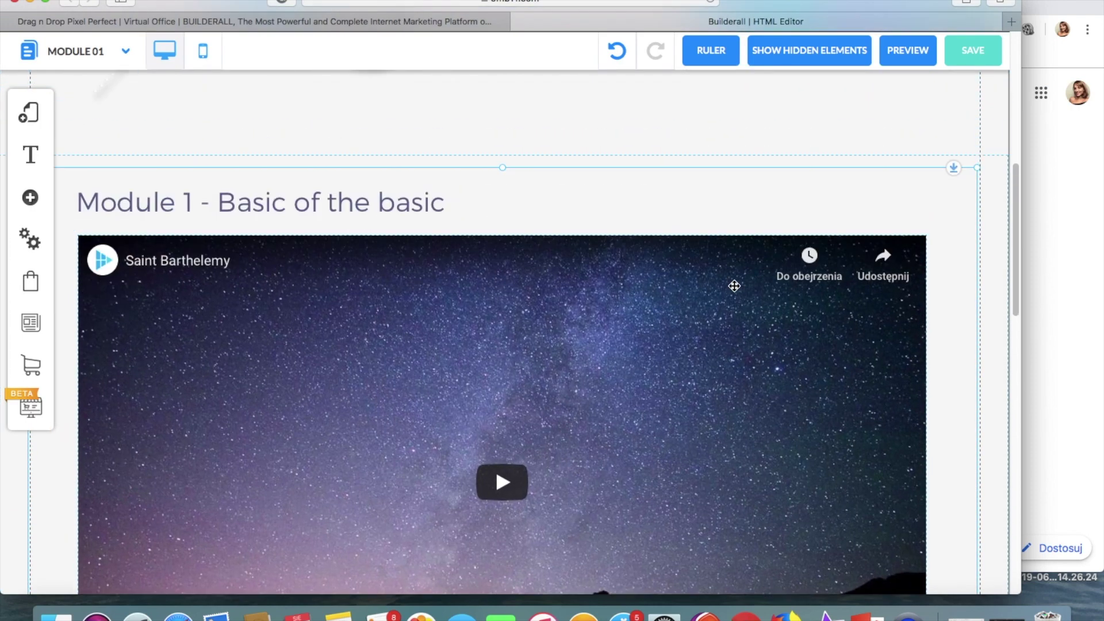
scroll(734, 269, down, 7)
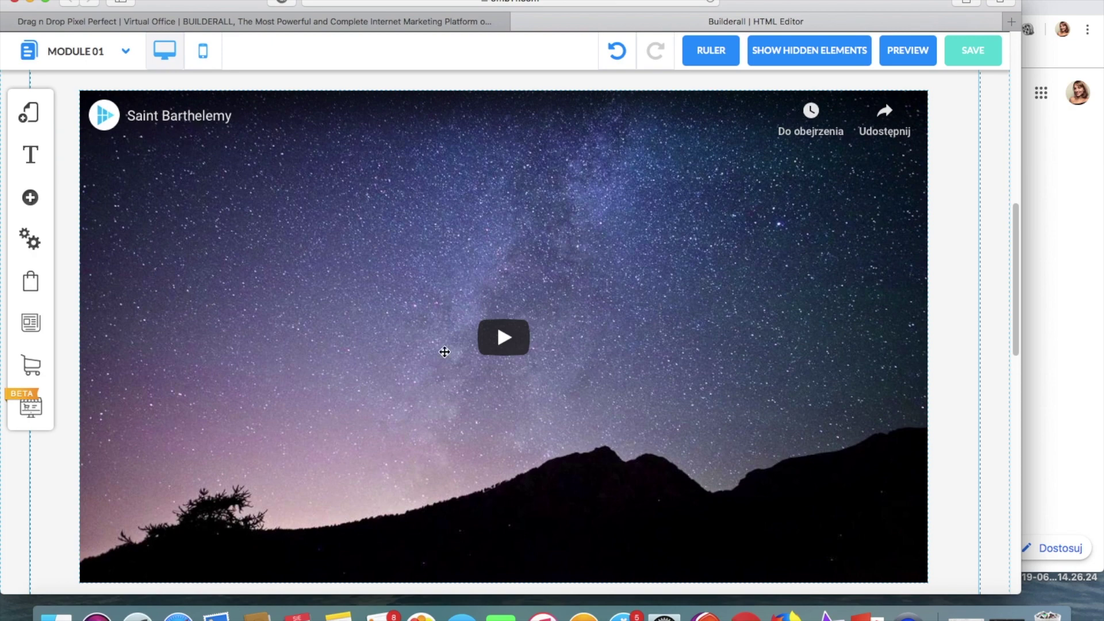
scroll(445, 352, down, 5)
scroll(445, 352, up, 9)
scroll(444, 351, down, 10)
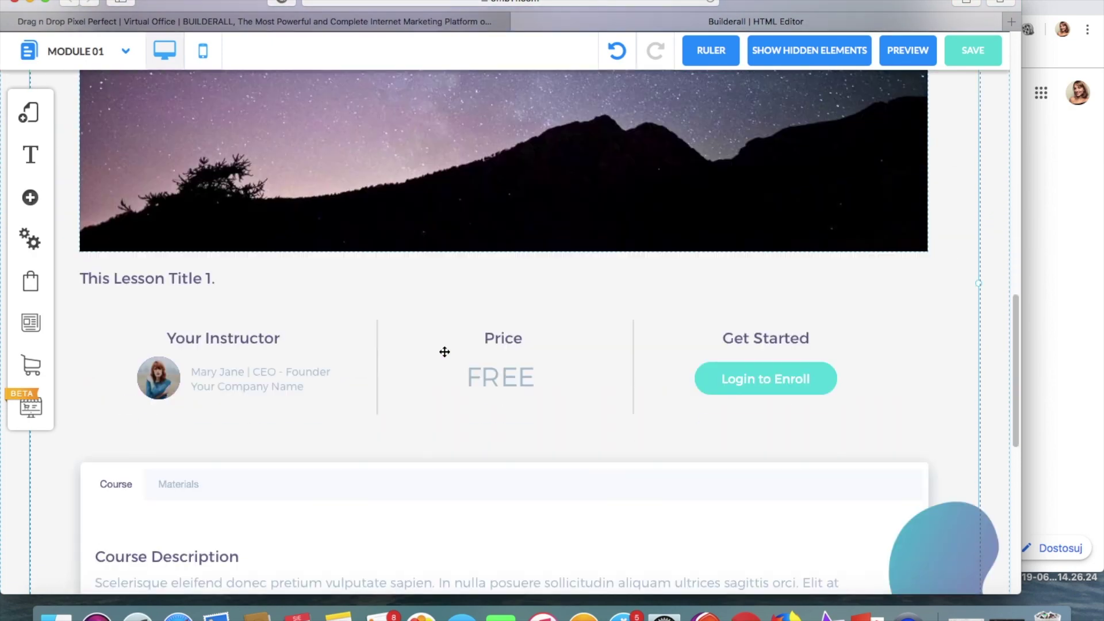
scroll(444, 351, down, 3)
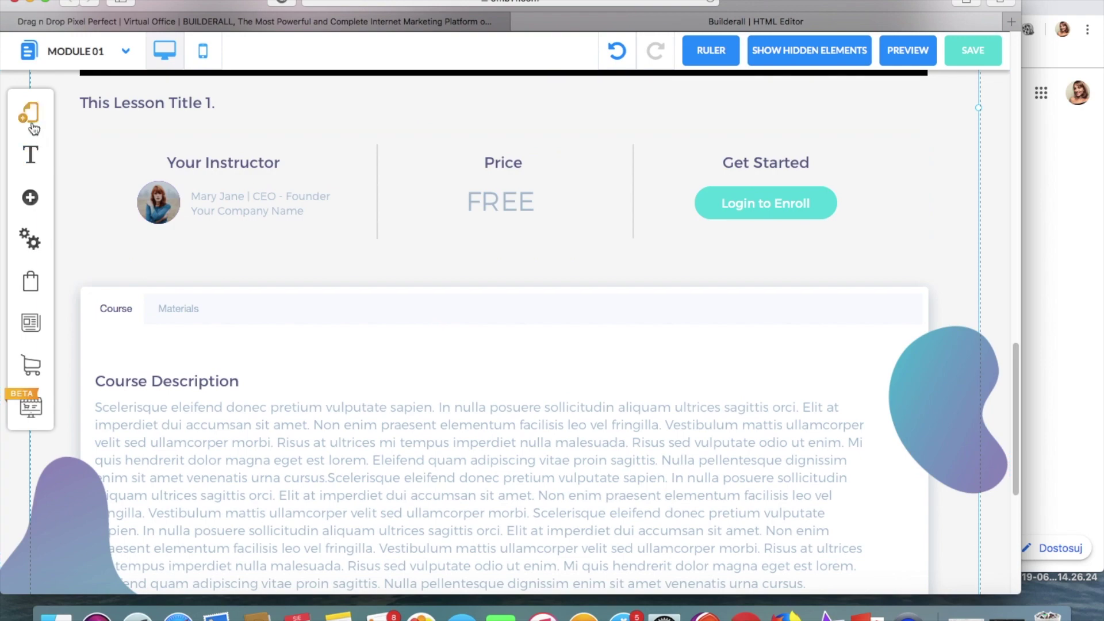
click(32, 124)
Duplicate the Module 01 page from its settings
click(257, 145)
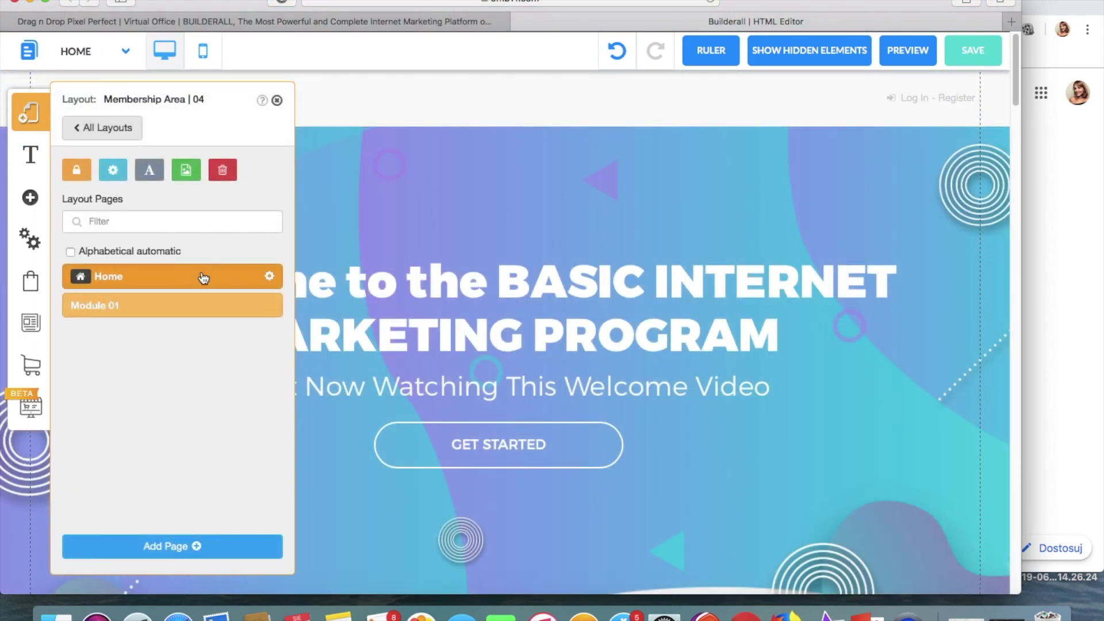
click(198, 309)
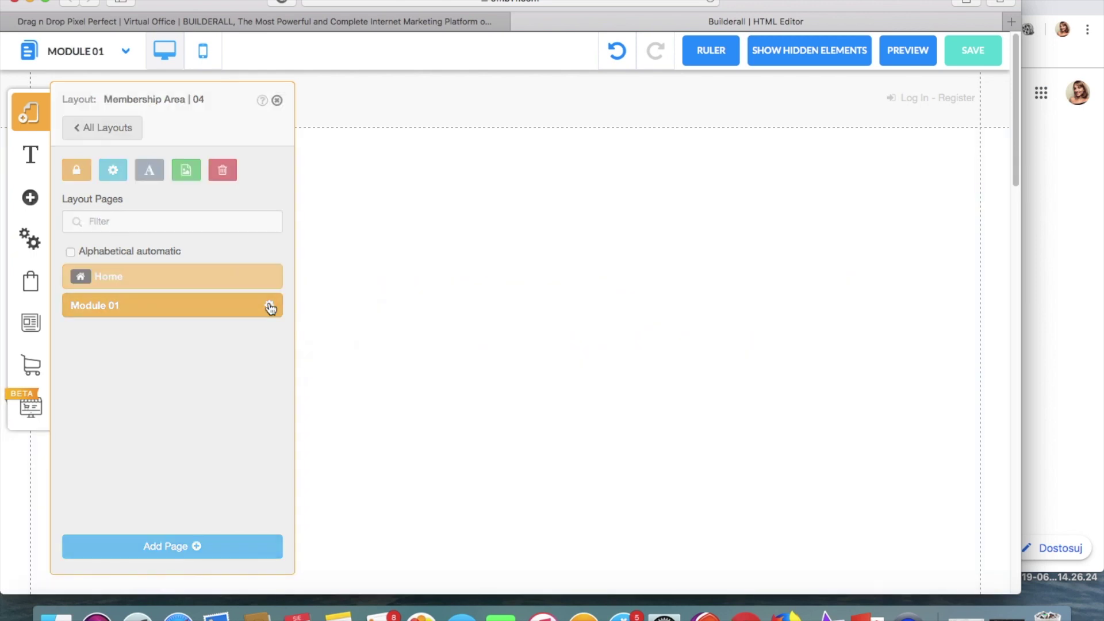
click(270, 309)
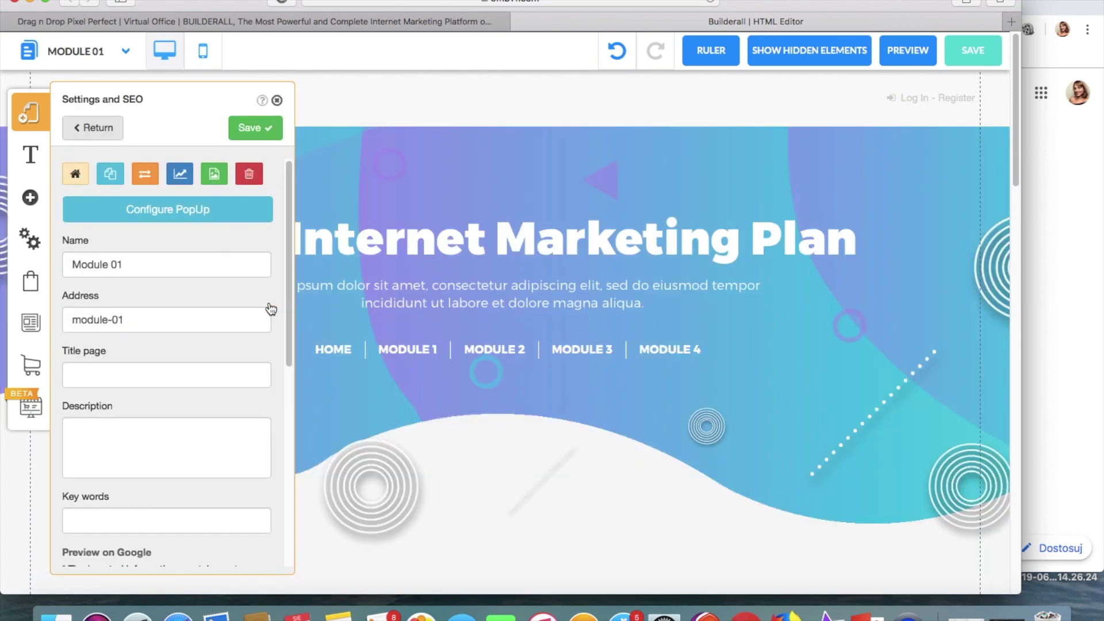
click(108, 179)
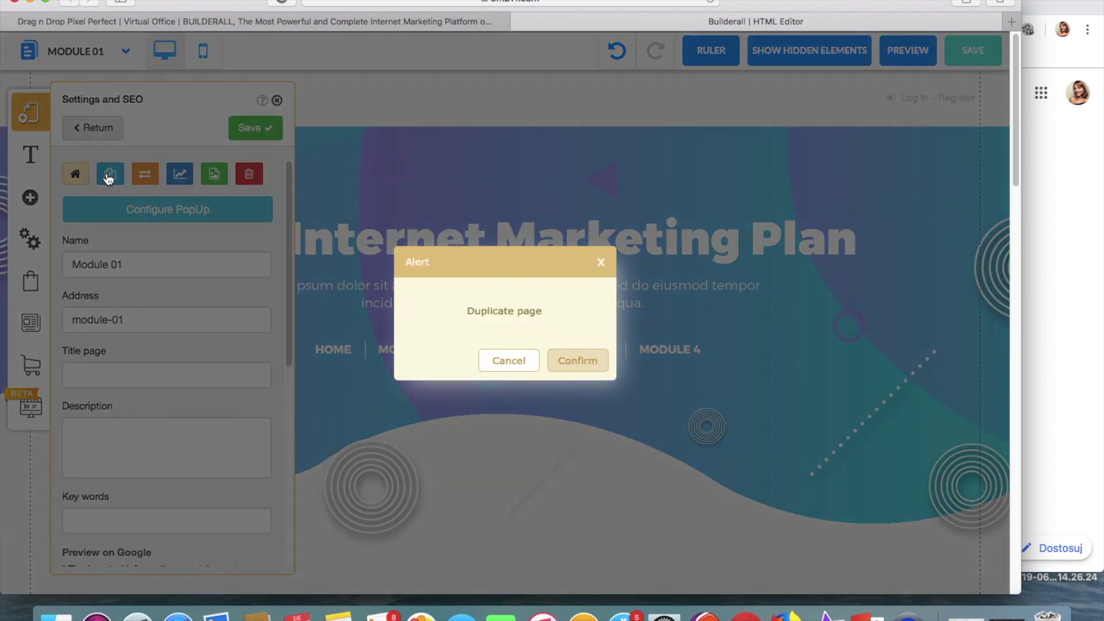
click(592, 361)
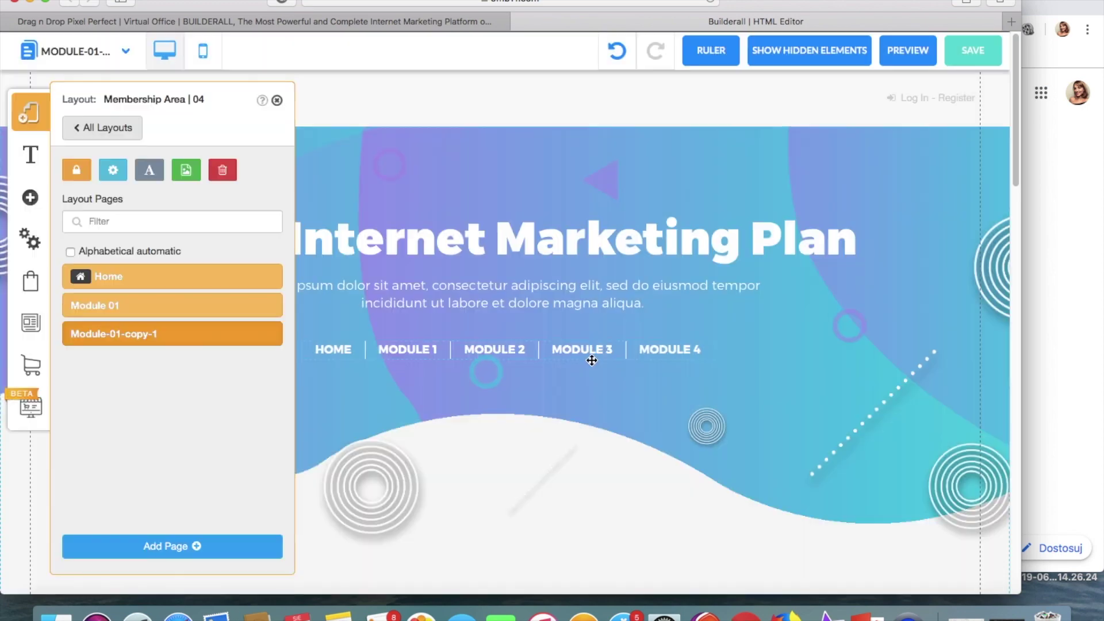
Rename the copy to Module 02 with address module-02 and save it
click(269, 335)
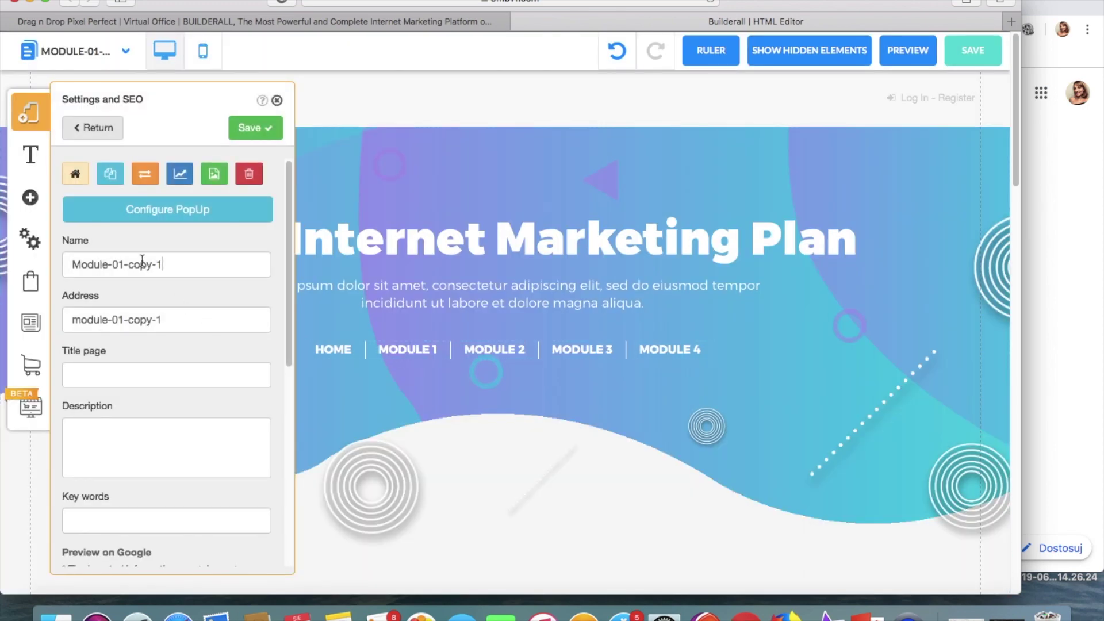
click(110, 263)
drag(111, 263, 188, 262)
key(BackSpace)
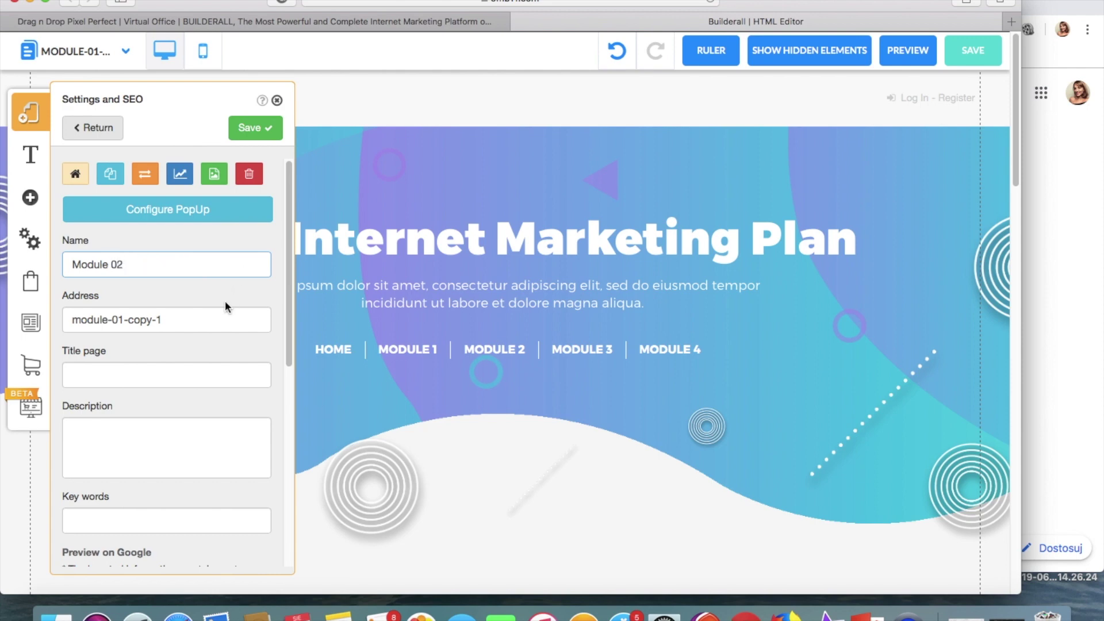
drag(210, 315, 122, 319)
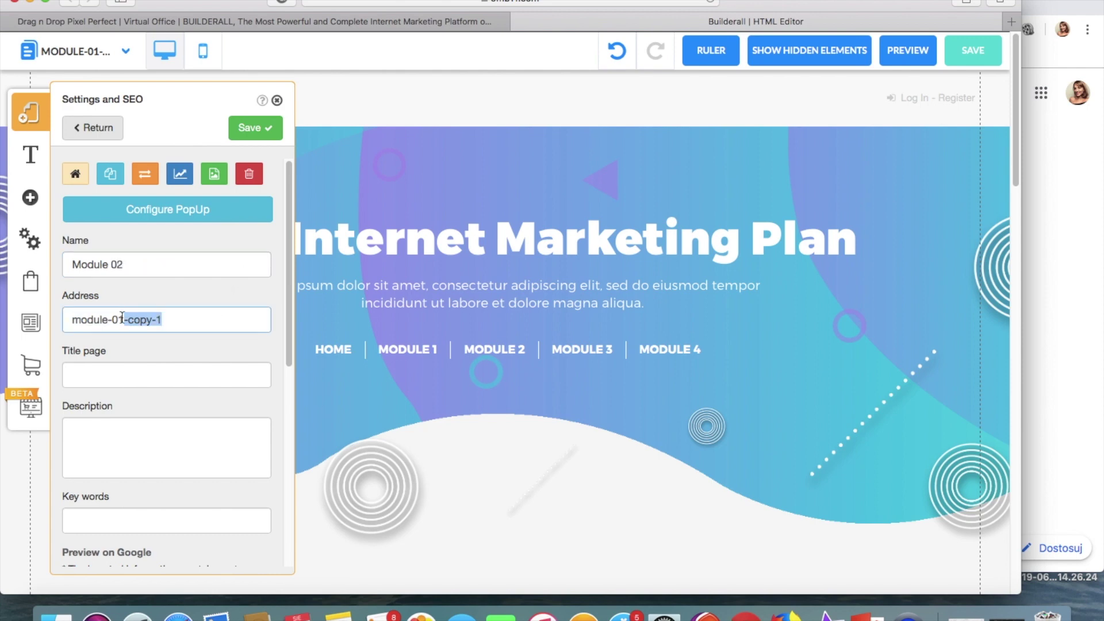
key(BackSpace)
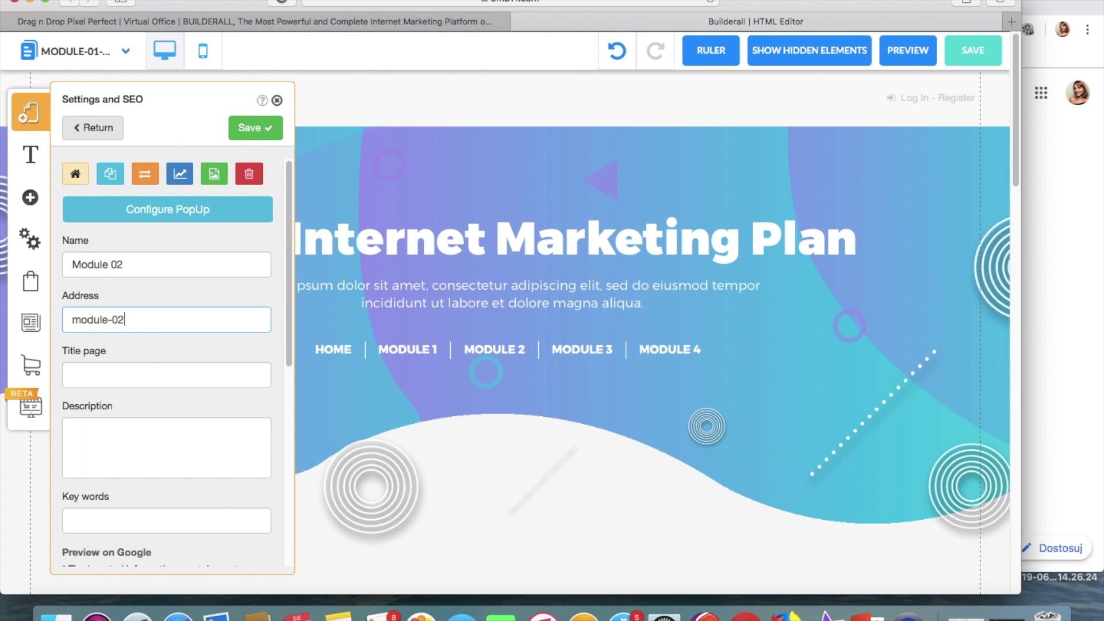
click(249, 128)
mouse_move(224, 343)
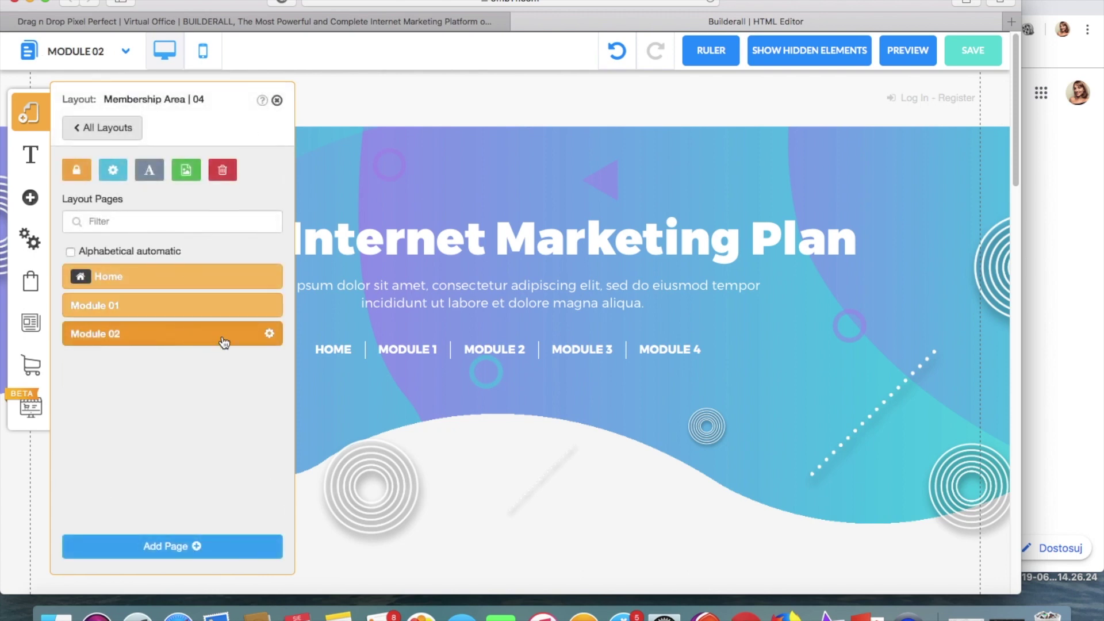
Duplicate the Module 02 page from its Settings and SEO
click(269, 333)
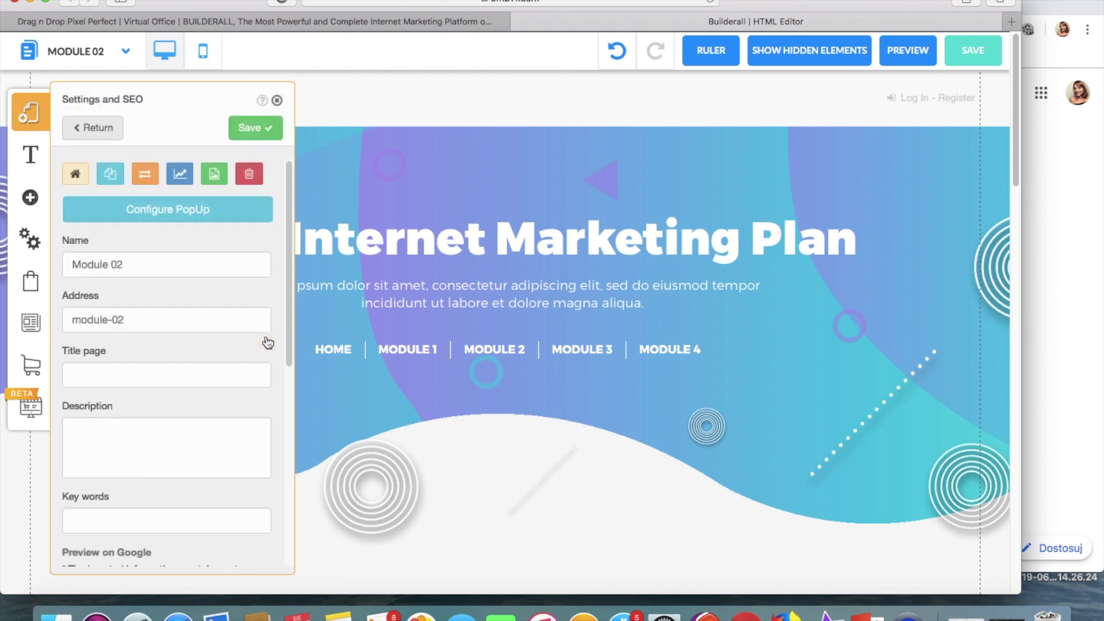
click(111, 173)
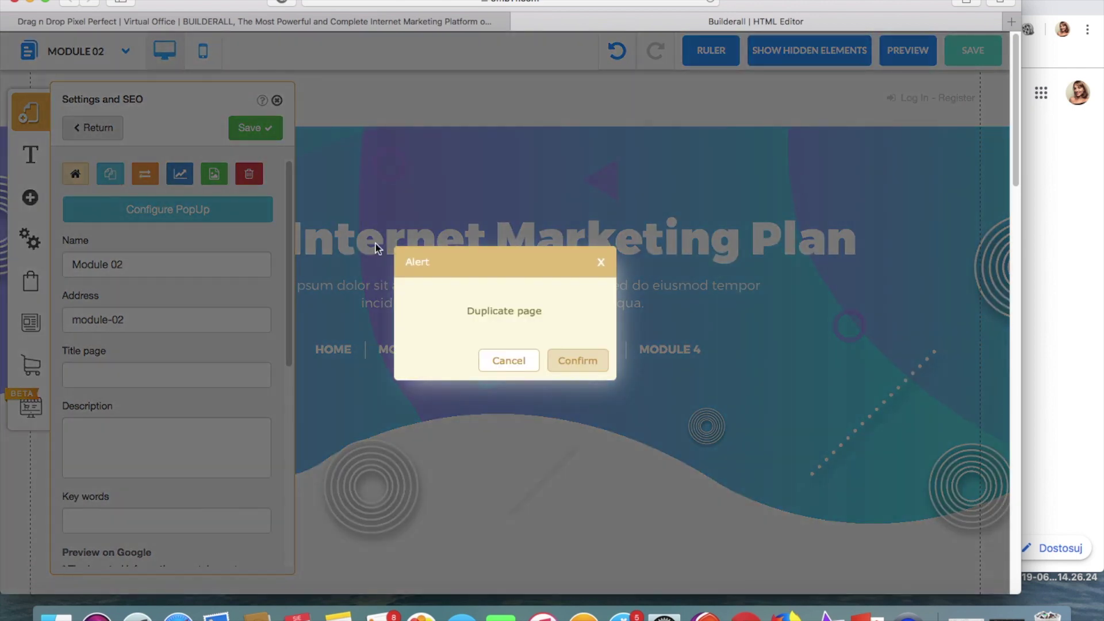
click(575, 359)
Rename the copy to Module 03 with address module-03 and save it
click(270, 361)
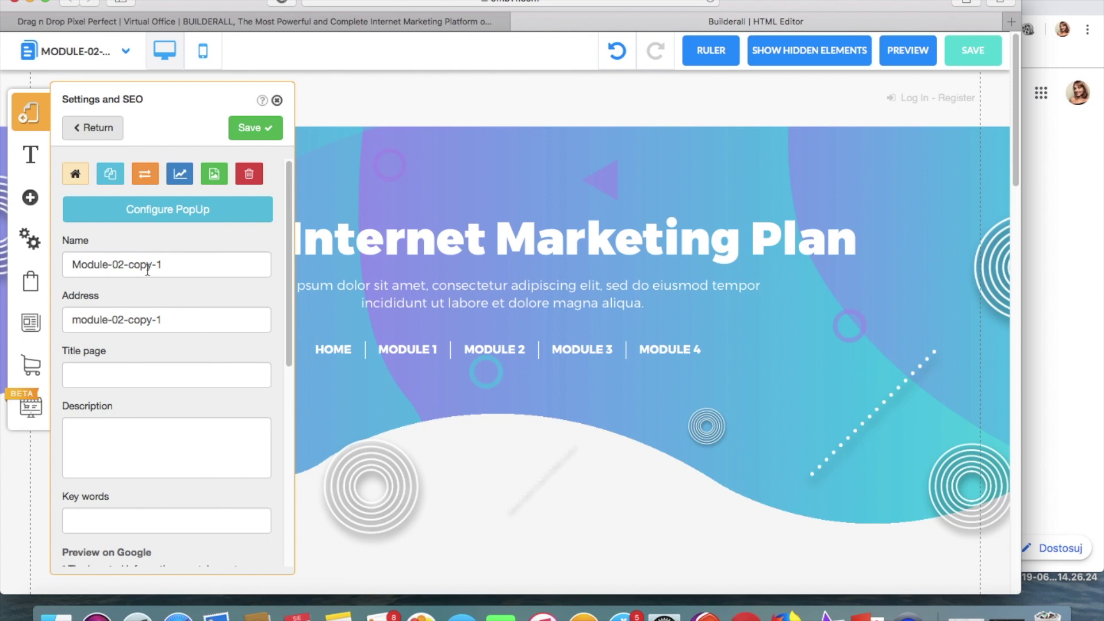
drag(166, 266, 121, 265)
text(3)
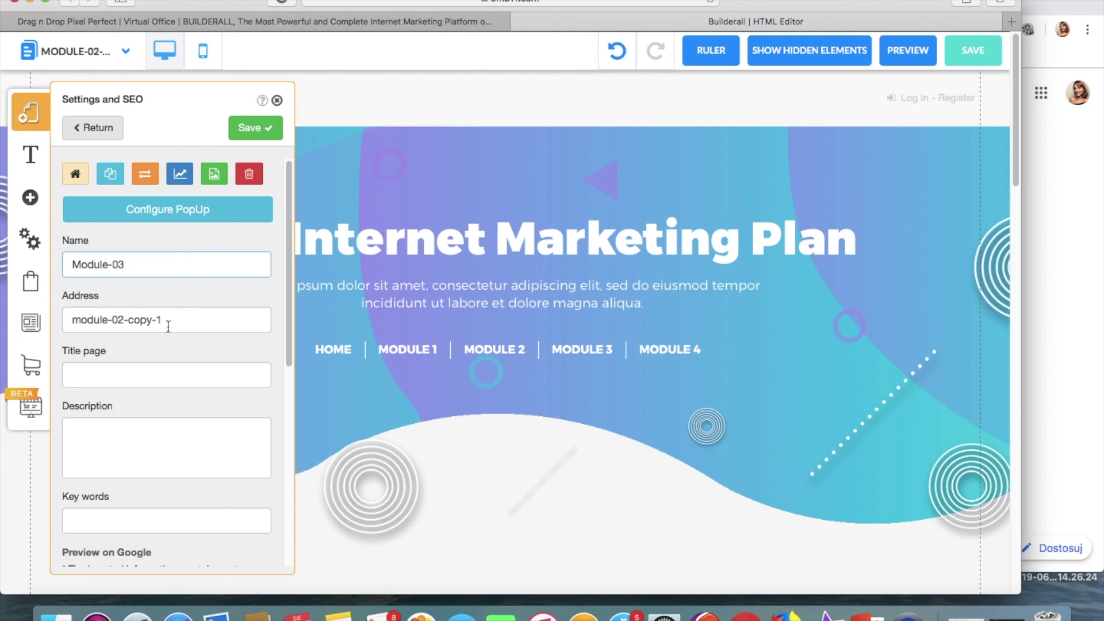
drag(167, 326, 119, 319)
key(BackSpace)
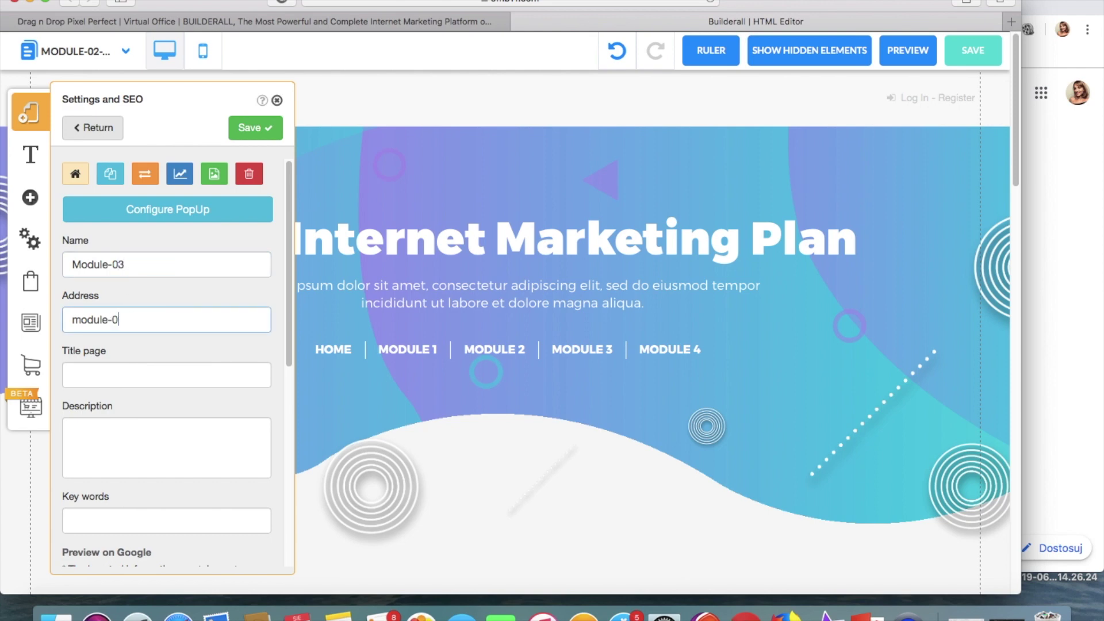
text(3)
click(114, 267)
key(BackSpace)
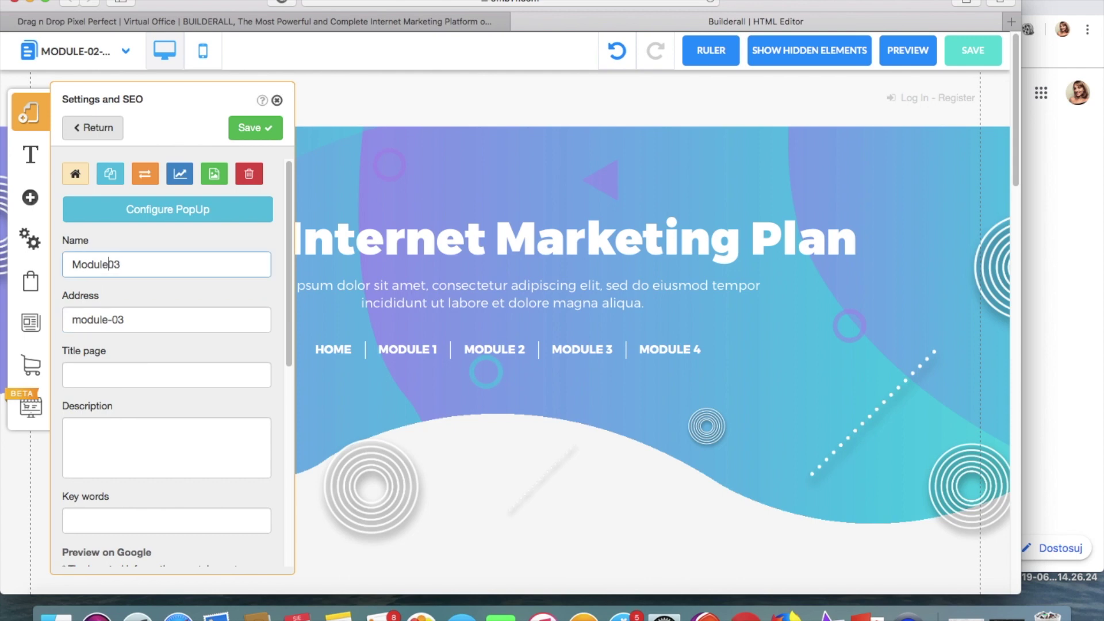
click(268, 129)
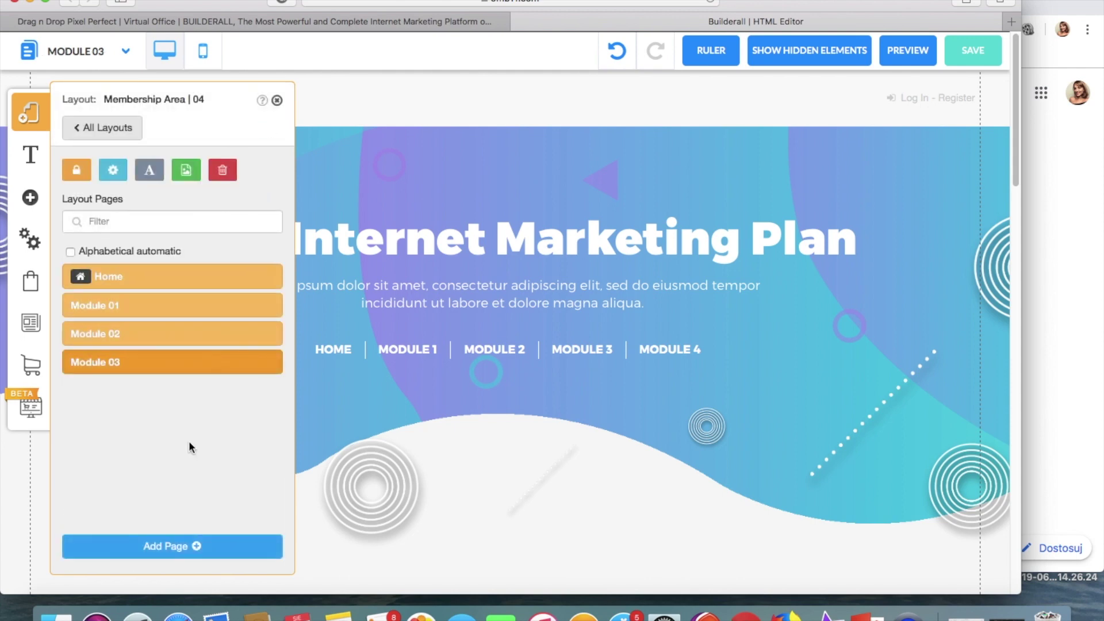
Close the page list and open the Menus settings of the HOME–MODULE navigation
click(449, 409)
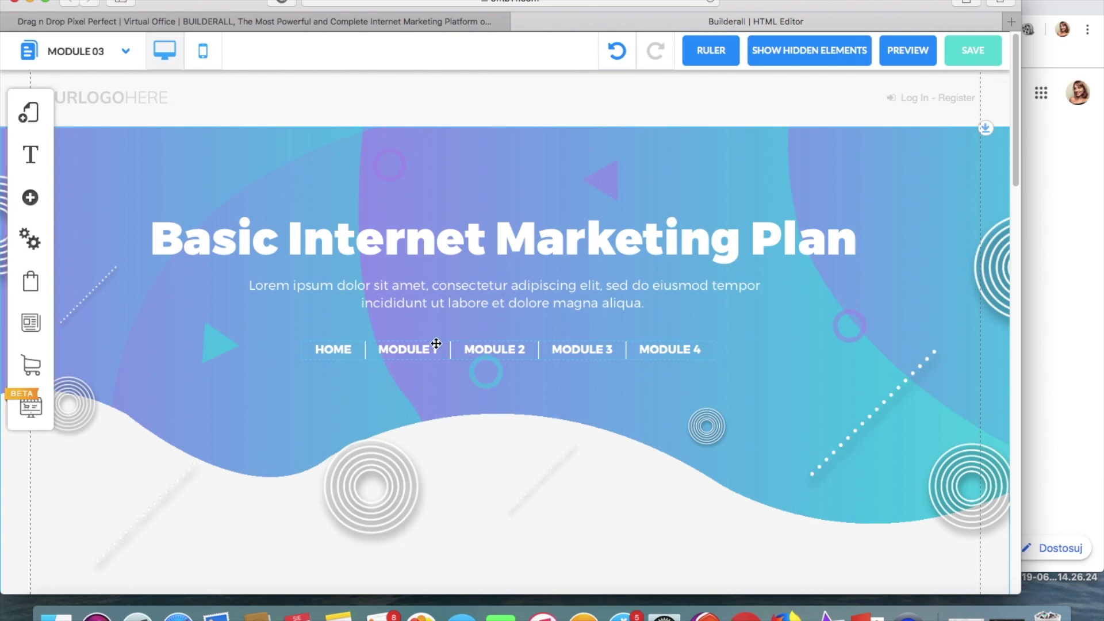
click(484, 348)
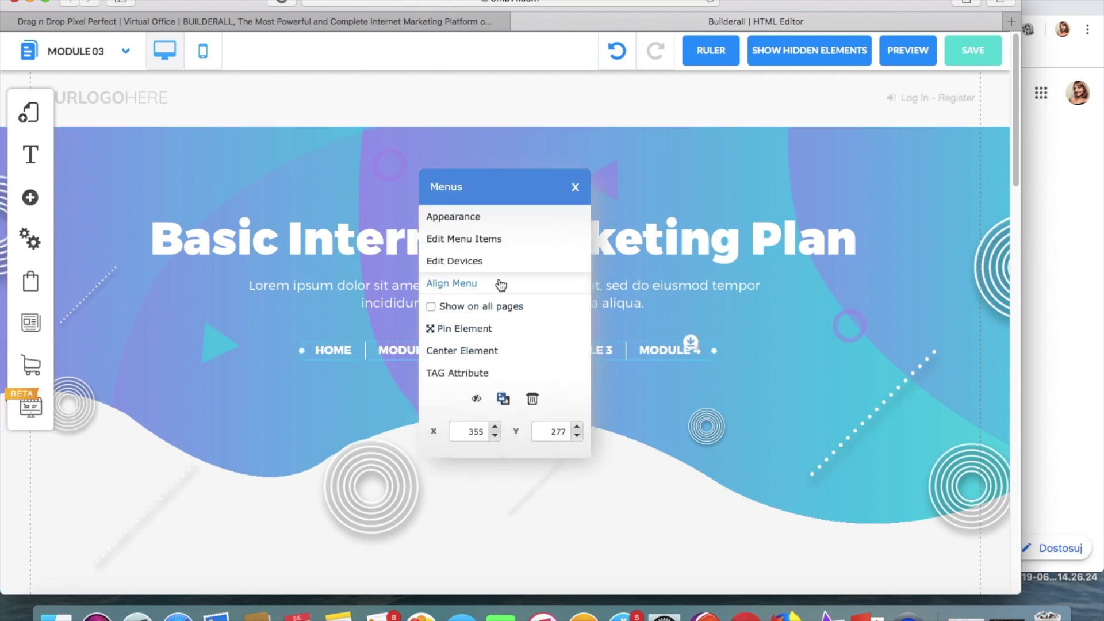
Open Menu Config and review the navigation's HOME, module and lesson entries
click(502, 243)
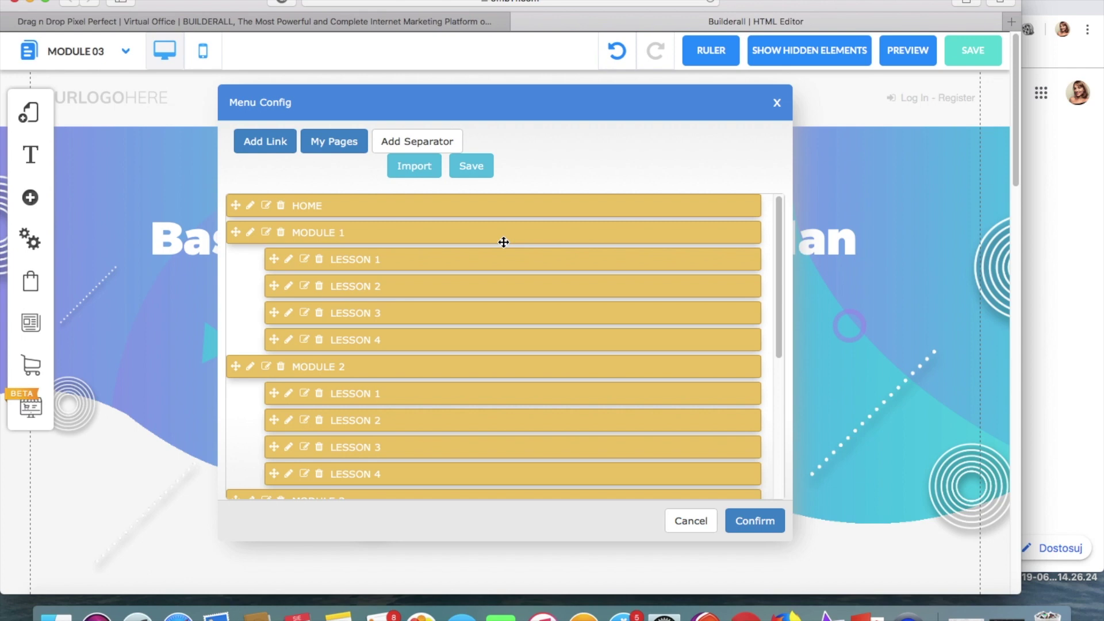
scroll(504, 242, down, 2)
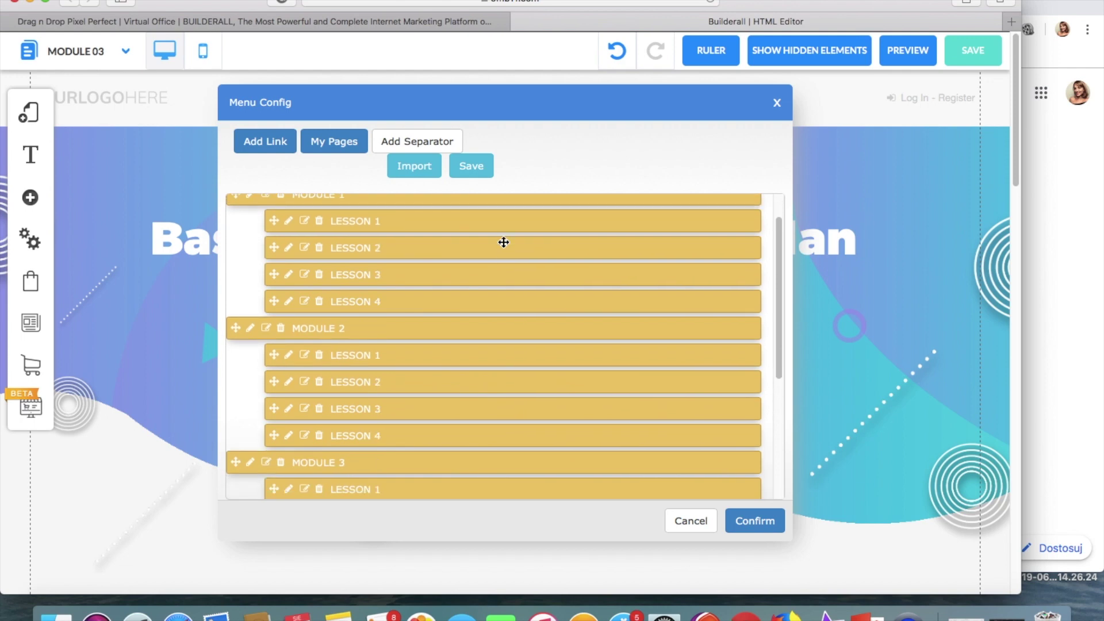
scroll(504, 242, up, 2)
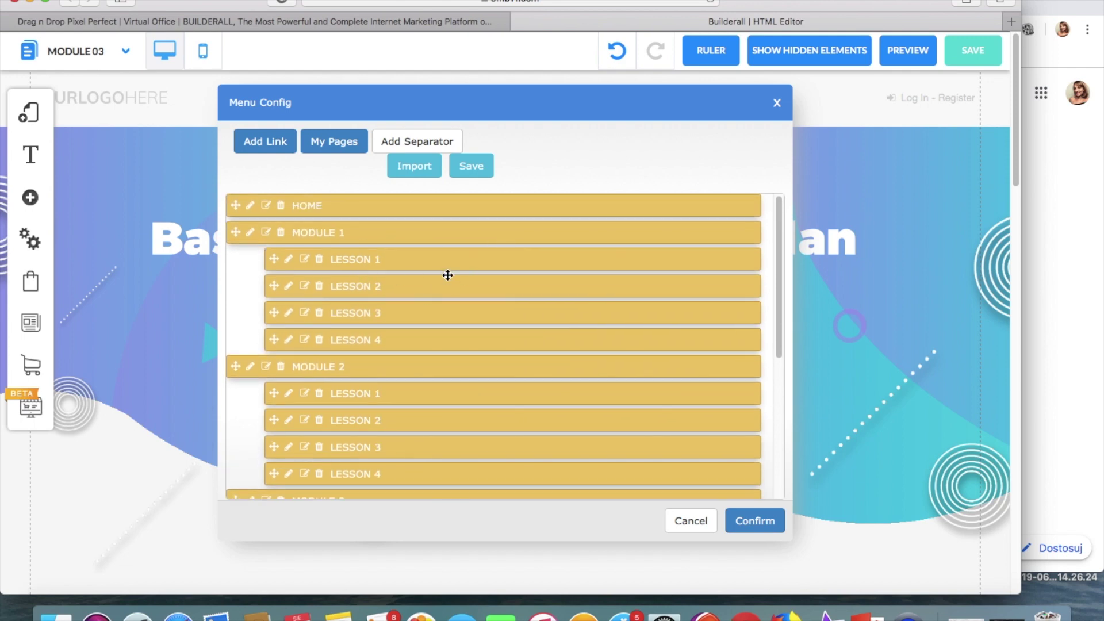
scroll(447, 274, down, 13)
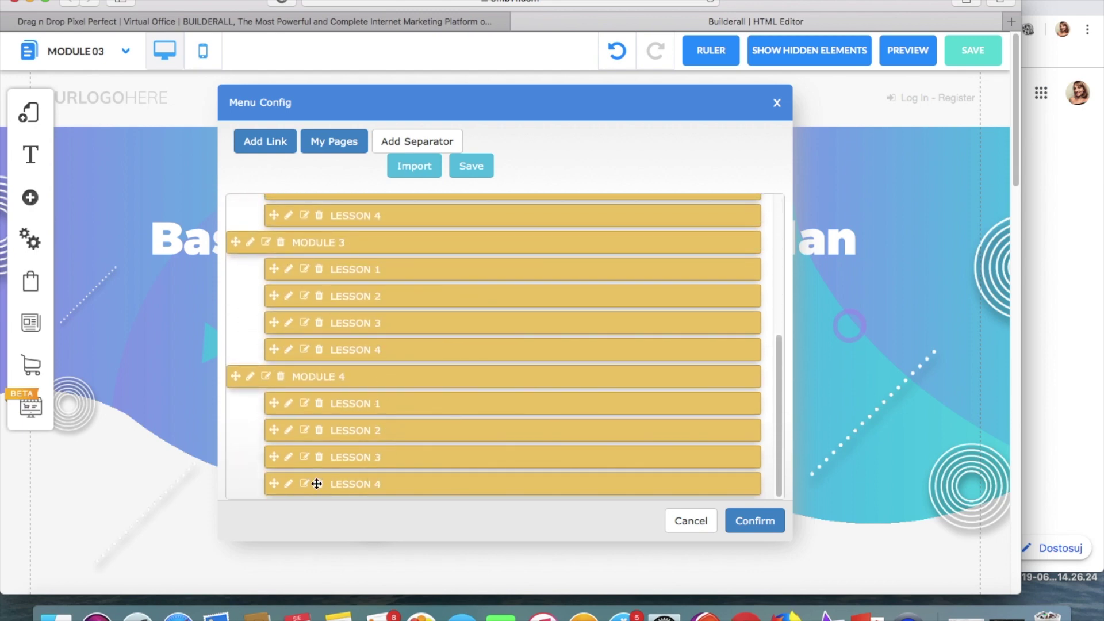
scroll(318, 485, up, 5)
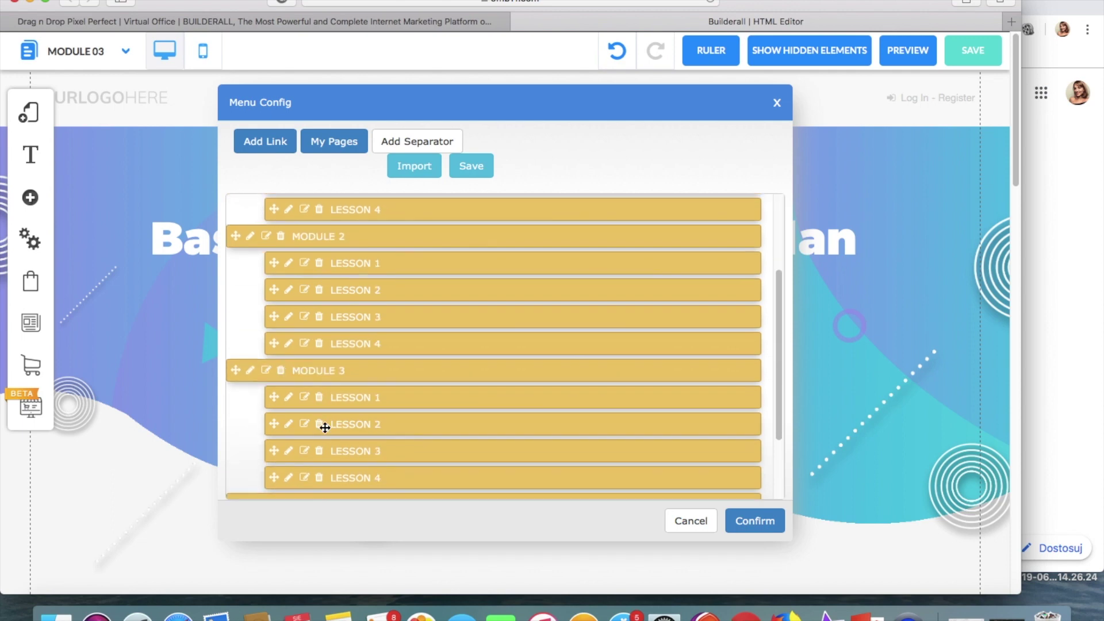
scroll(302, 379, up, 5)
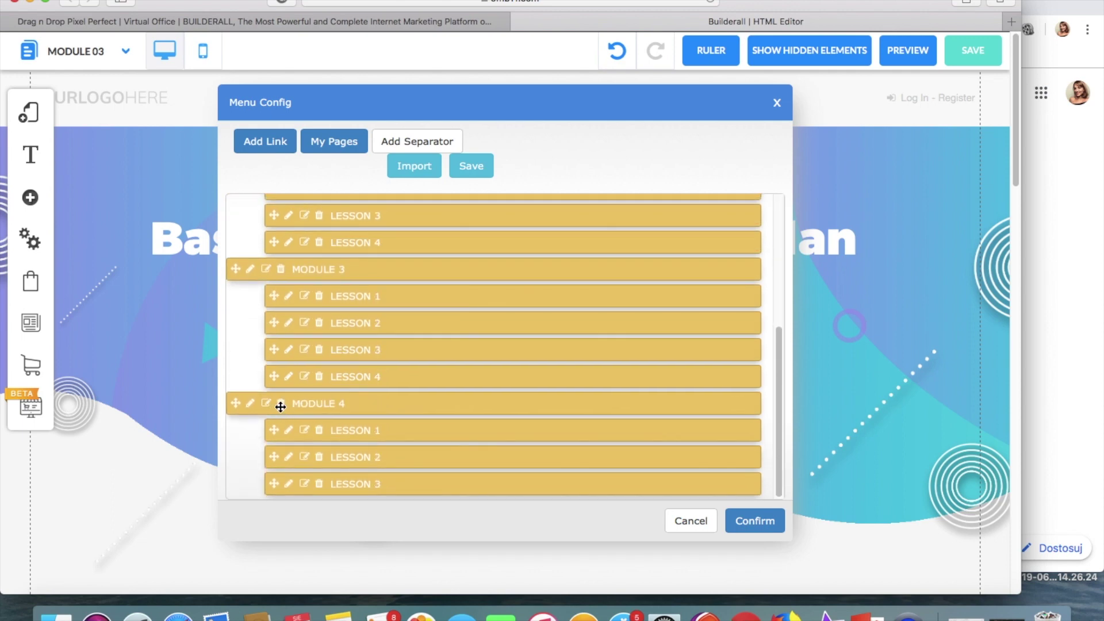
scroll(280, 407, down, 8)
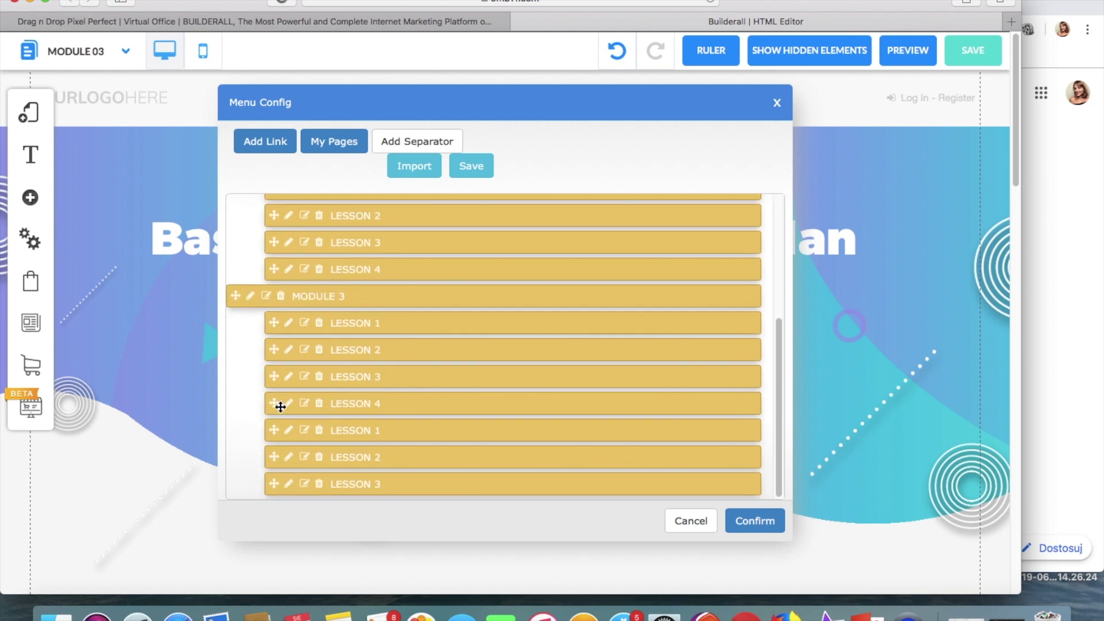
scroll(320, 487, up, 6)
scroll(320, 483, down, 5)
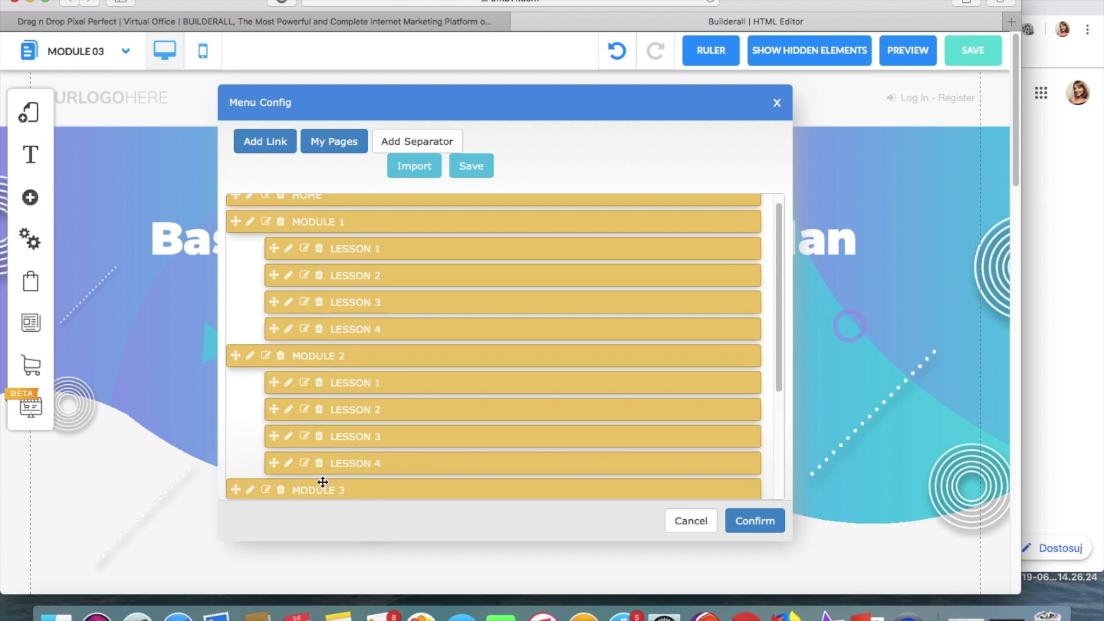
scroll(323, 483, up, 6)
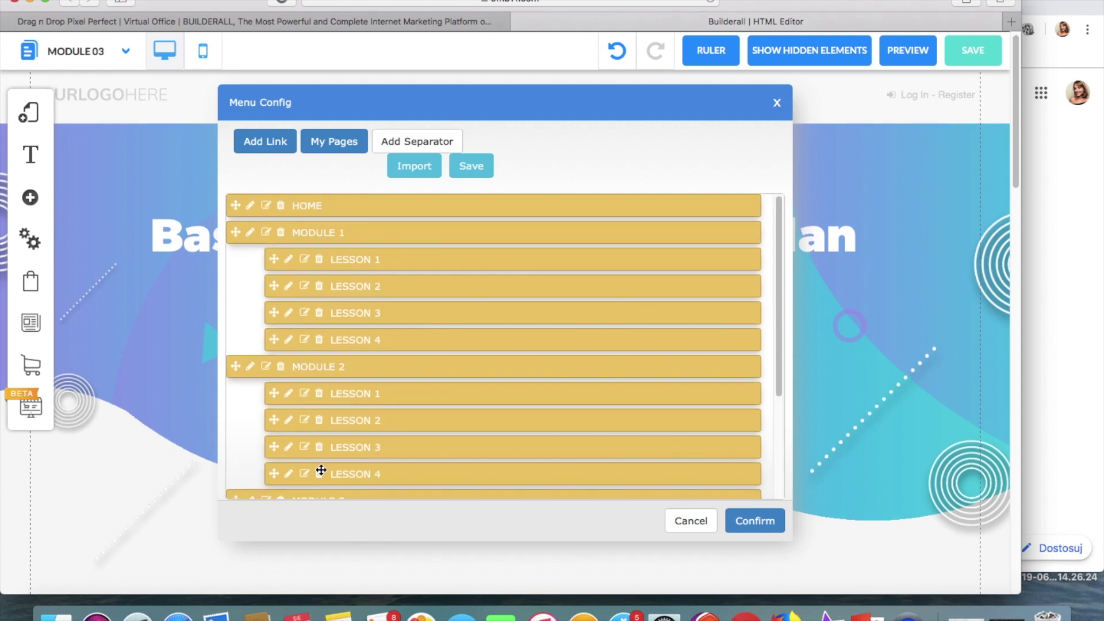
scroll(322, 478, down, 5)
scroll(322, 477, up, 6)
scroll(322, 471, down, 5)
scroll(322, 471, up, 1)
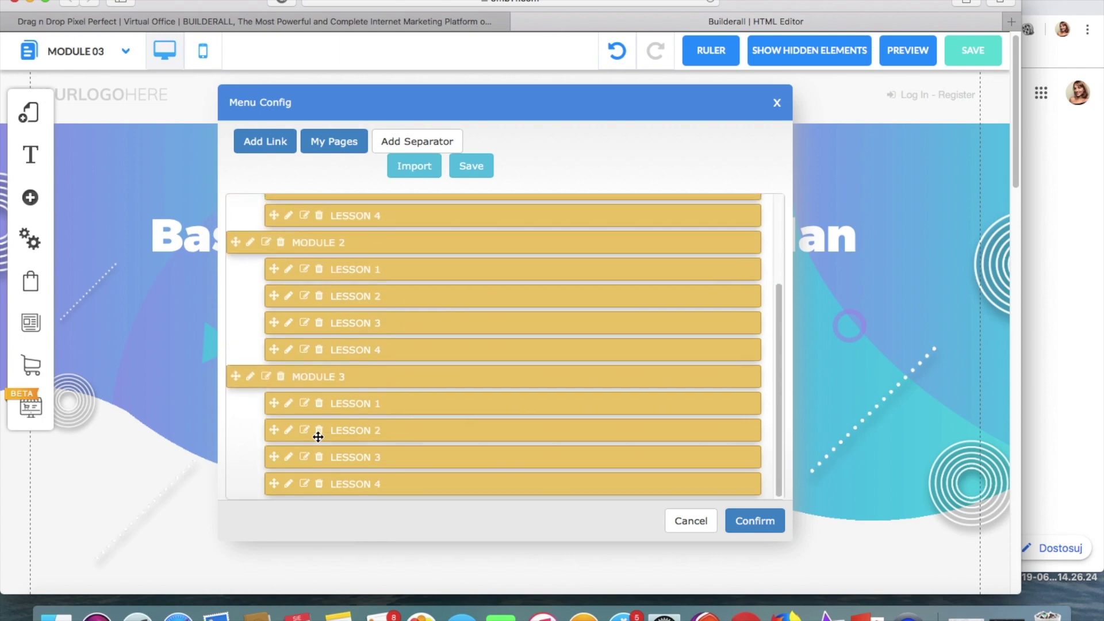
scroll(315, 403, up, 4)
Delete the LESSON entries under MODULE 2 and MODULE 3 and confirm the menu
click(319, 401)
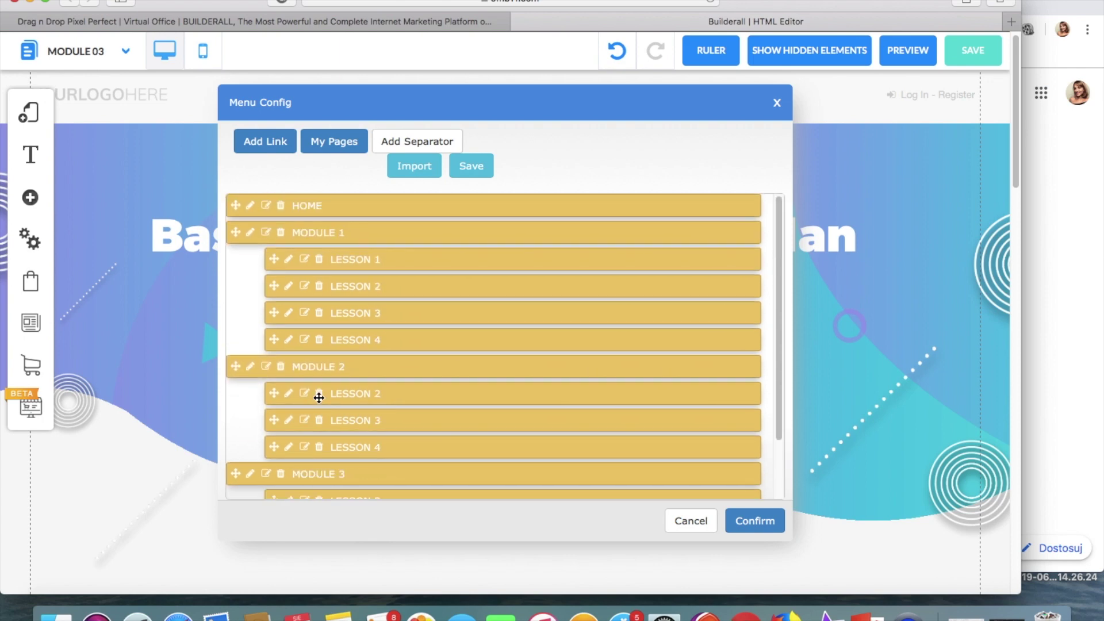
click(319, 400)
click(319, 399)
click(319, 399)
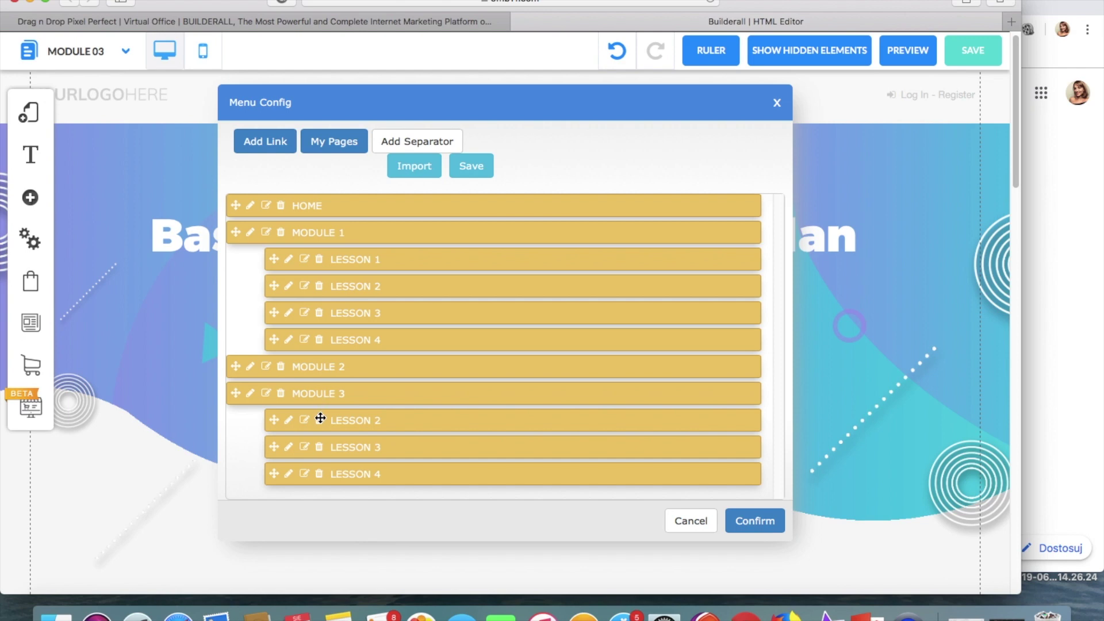
click(318, 419)
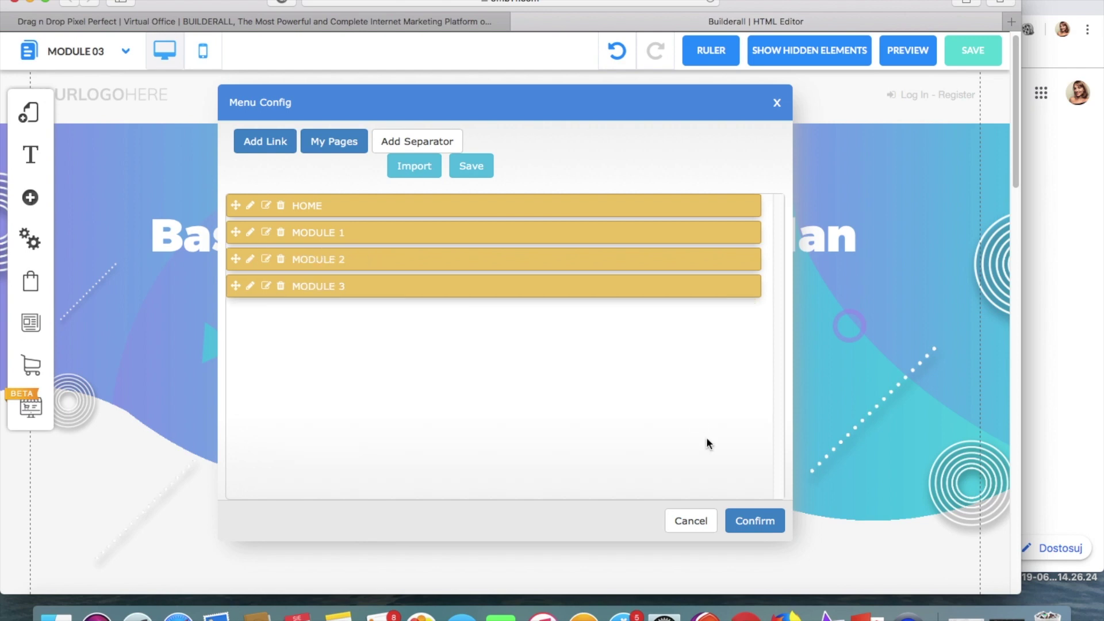
click(759, 520)
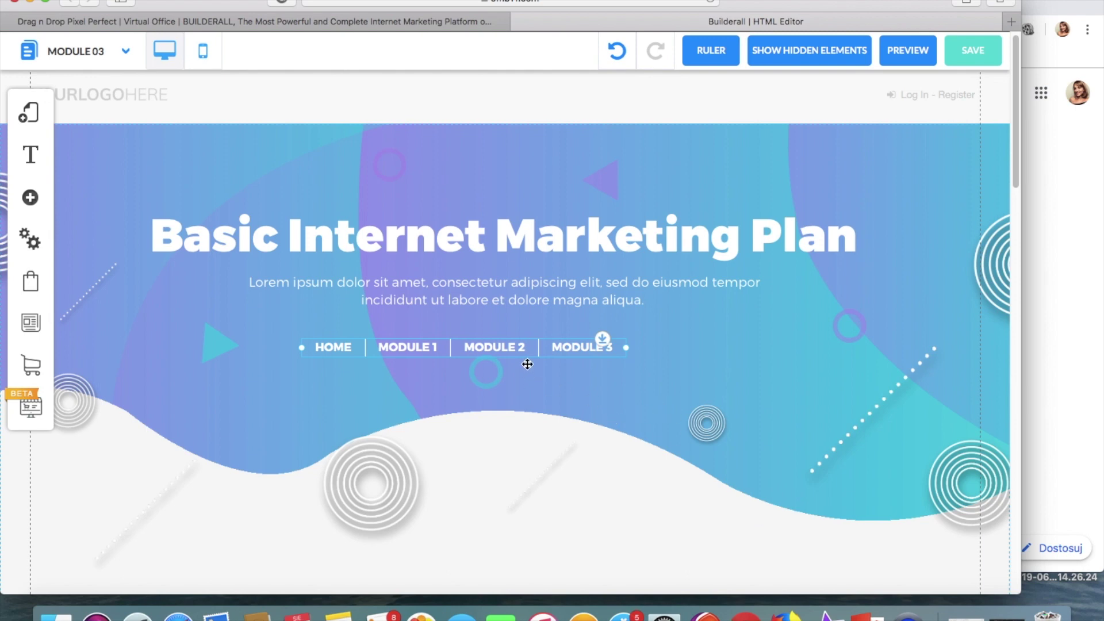
Link the MODULE 1 menu item to page Module 01, opening in a new tab
click(517, 348)
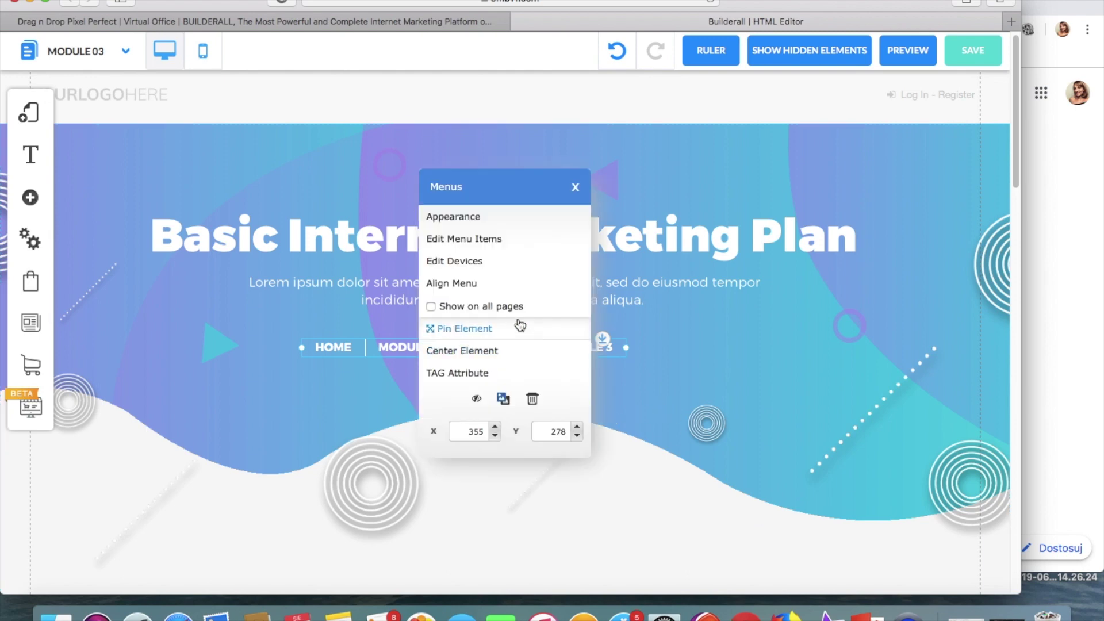
click(523, 240)
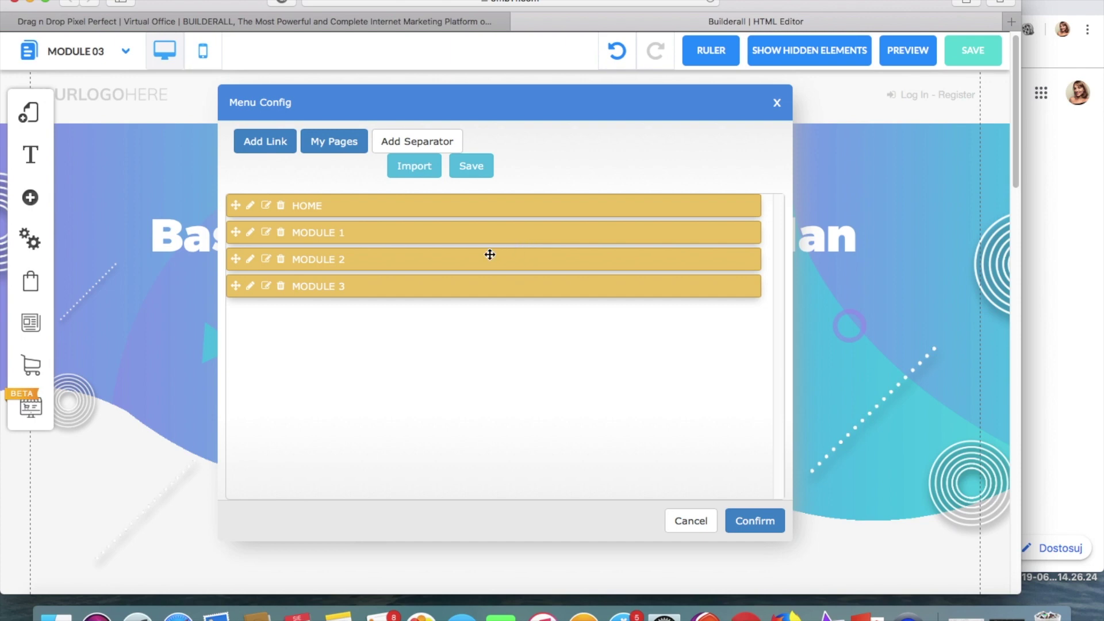
click(265, 233)
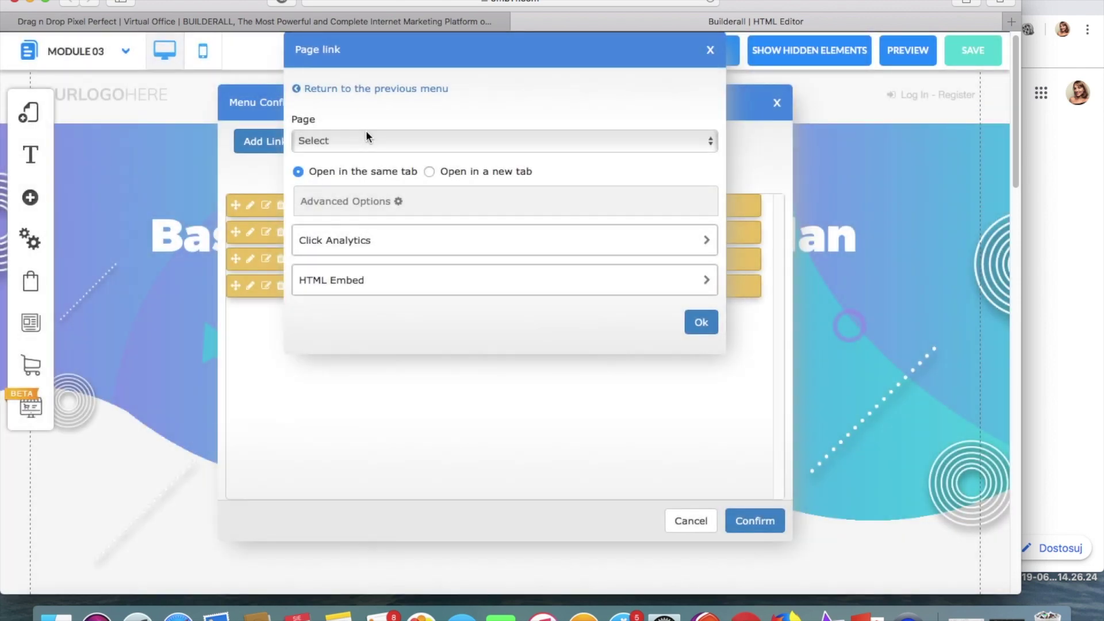
click(366, 140)
click(361, 177)
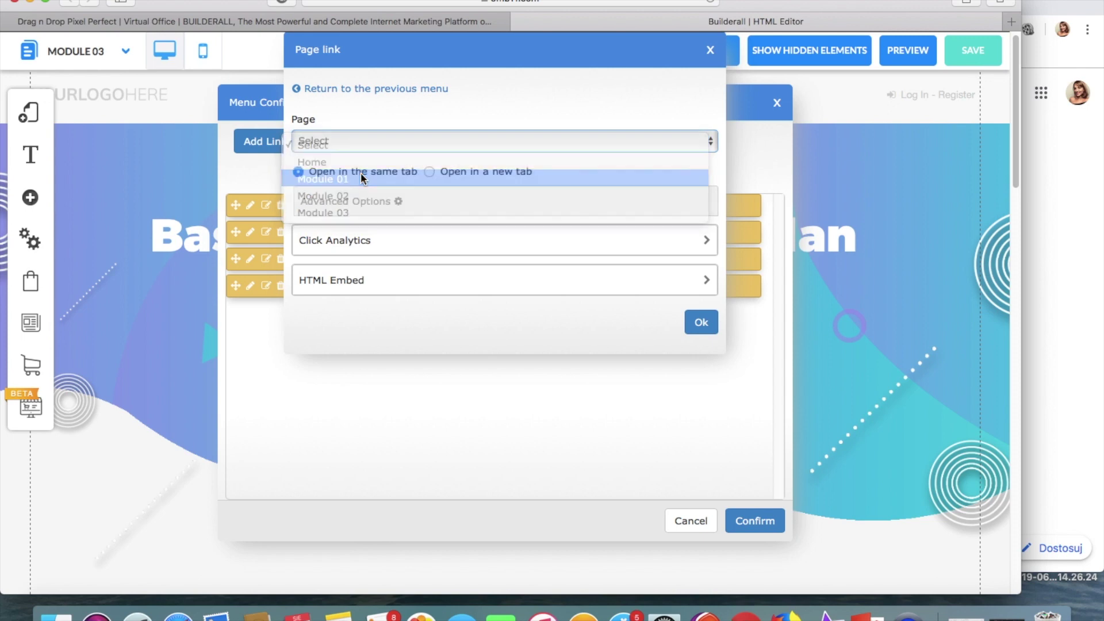
click(430, 172)
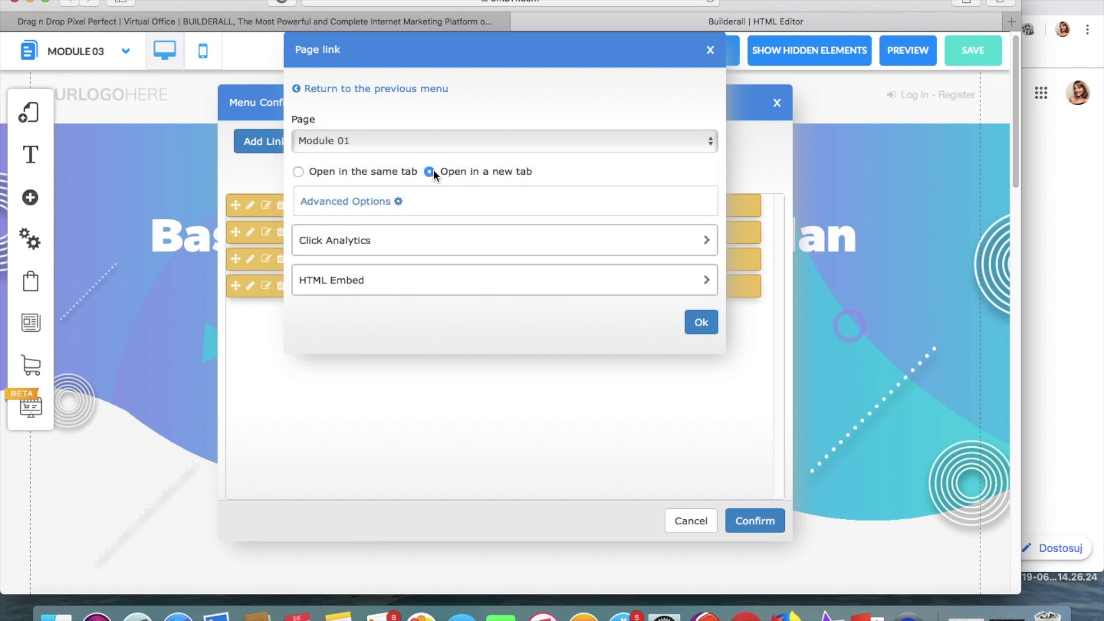
click(698, 325)
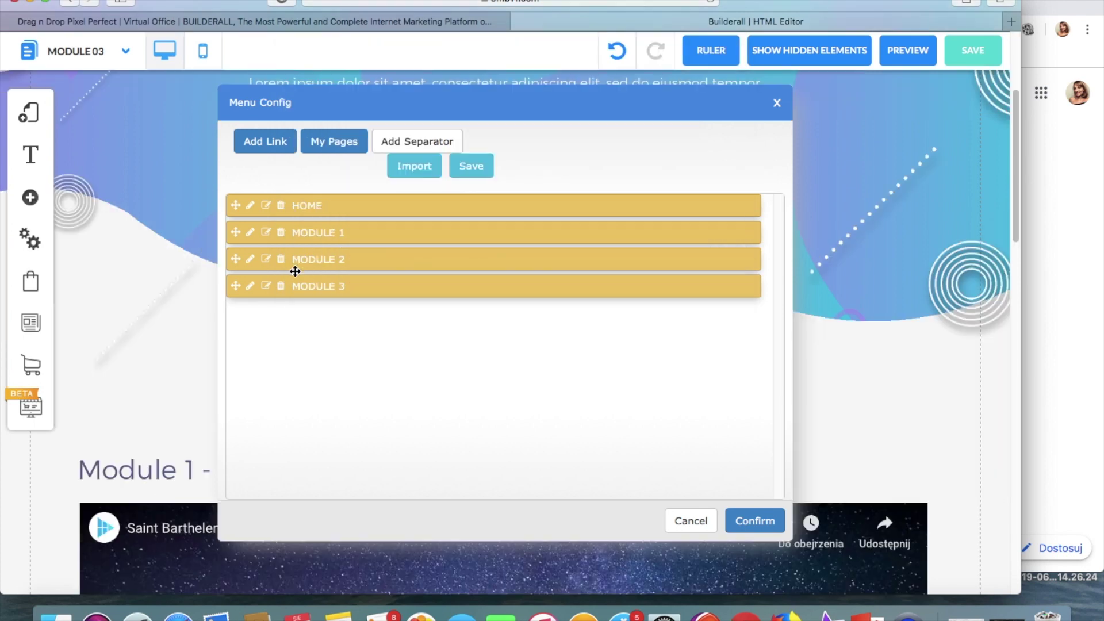
Link MODULE 2 to page Module 01's sibling Module 02 in a new tab, then load Module 01
click(264, 261)
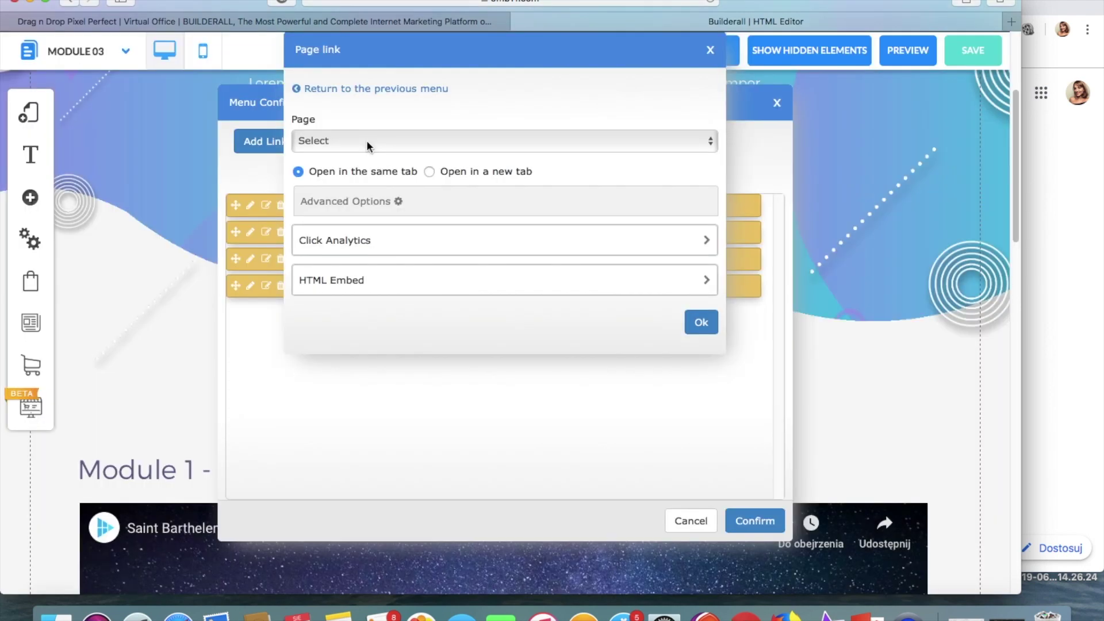
click(367, 140)
click(347, 194)
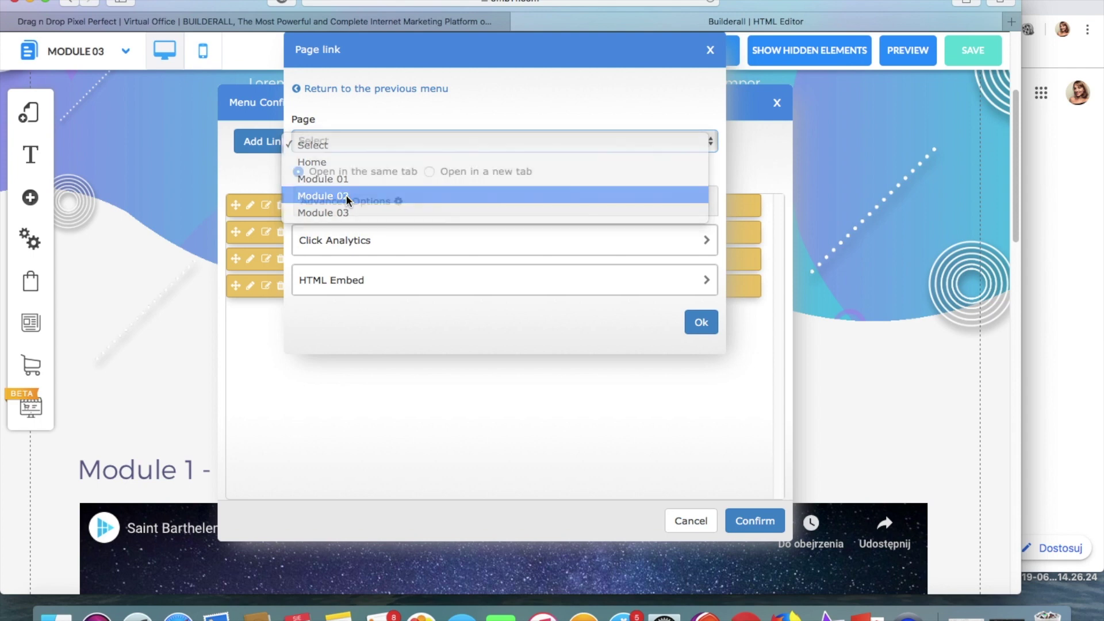
click(429, 171)
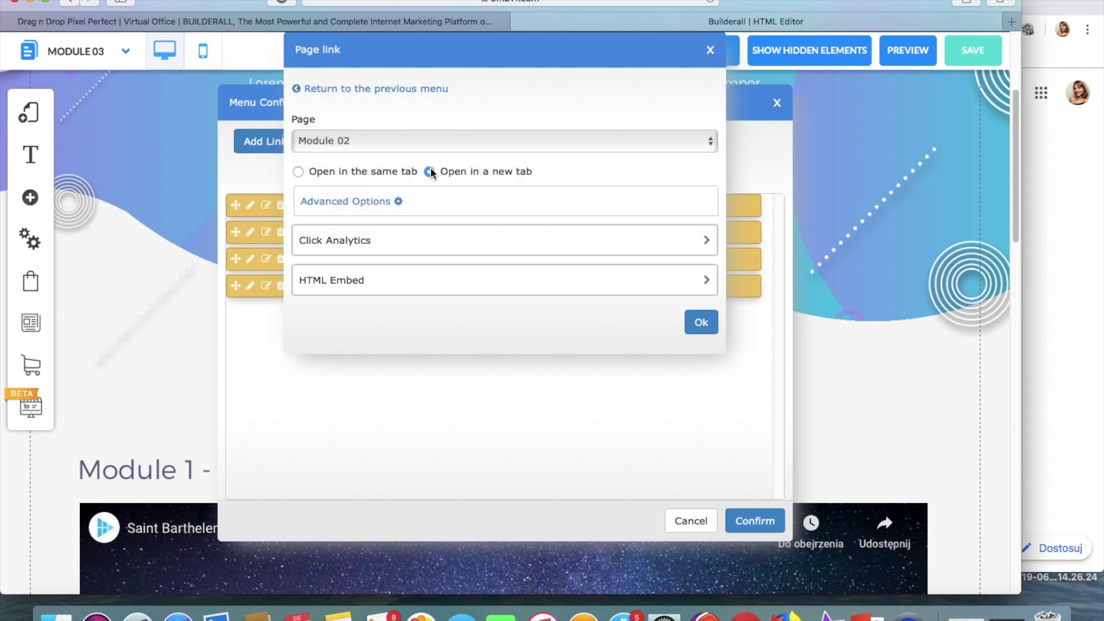
click(704, 323)
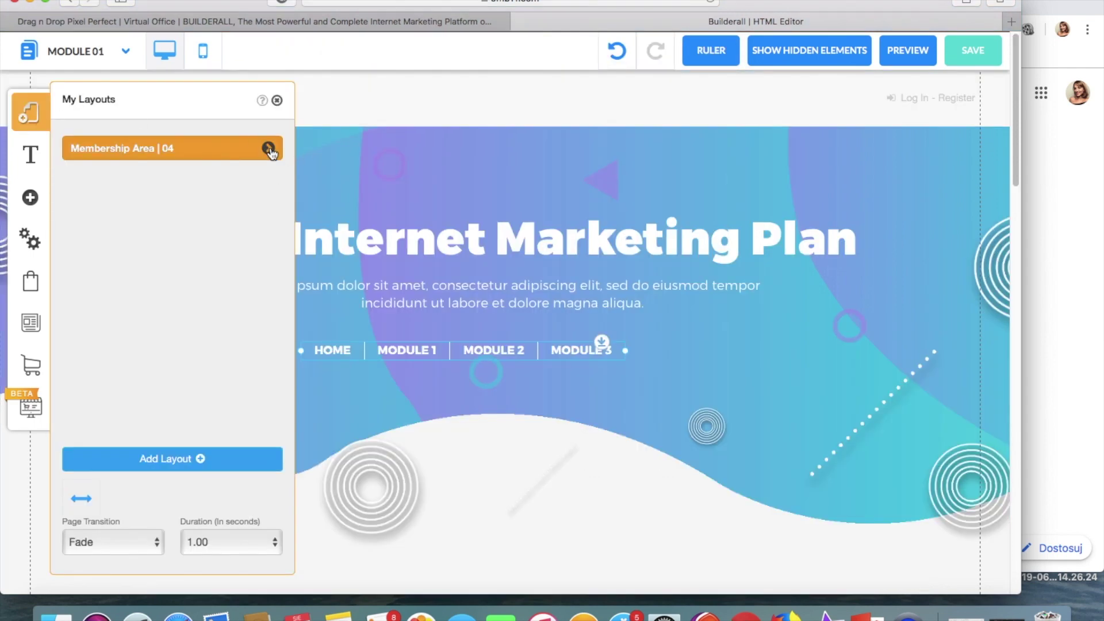
click(269, 149)
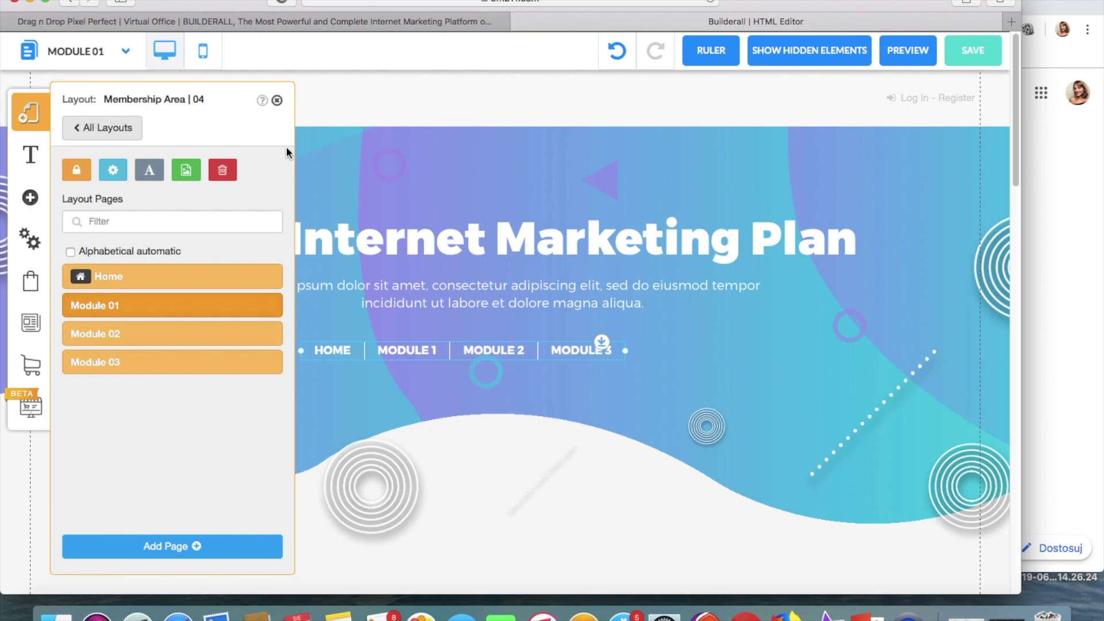
click(722, 325)
Select Module 01's YouTube video, check its source URL, and reopen its Videos settings
scroll(723, 325, down, 5)
scroll(723, 326, up, 5)
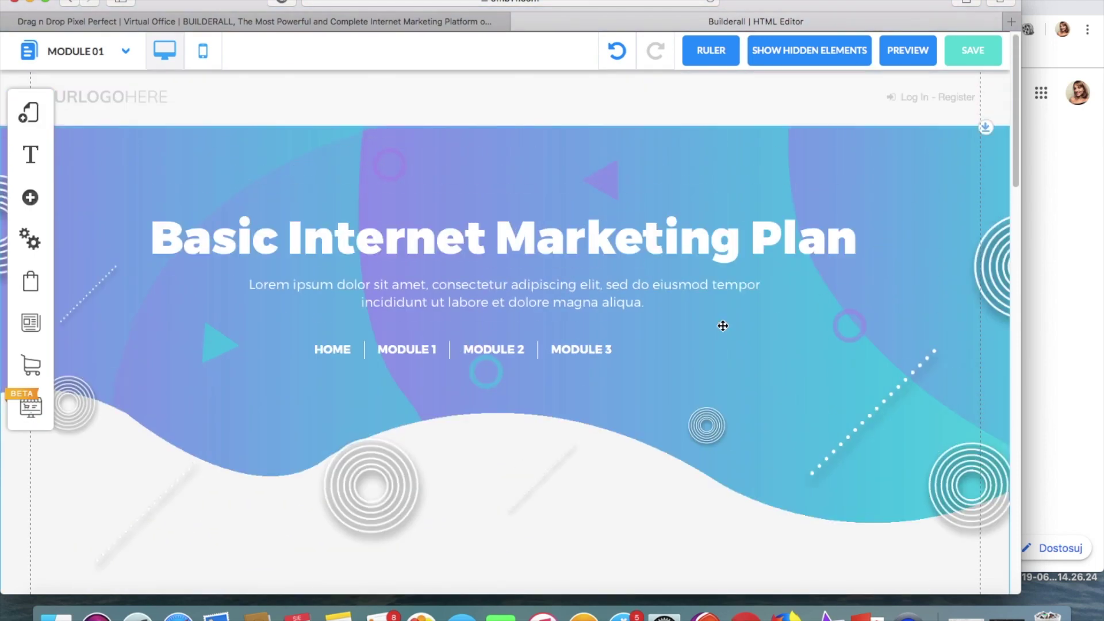
scroll(723, 326, down, 5)
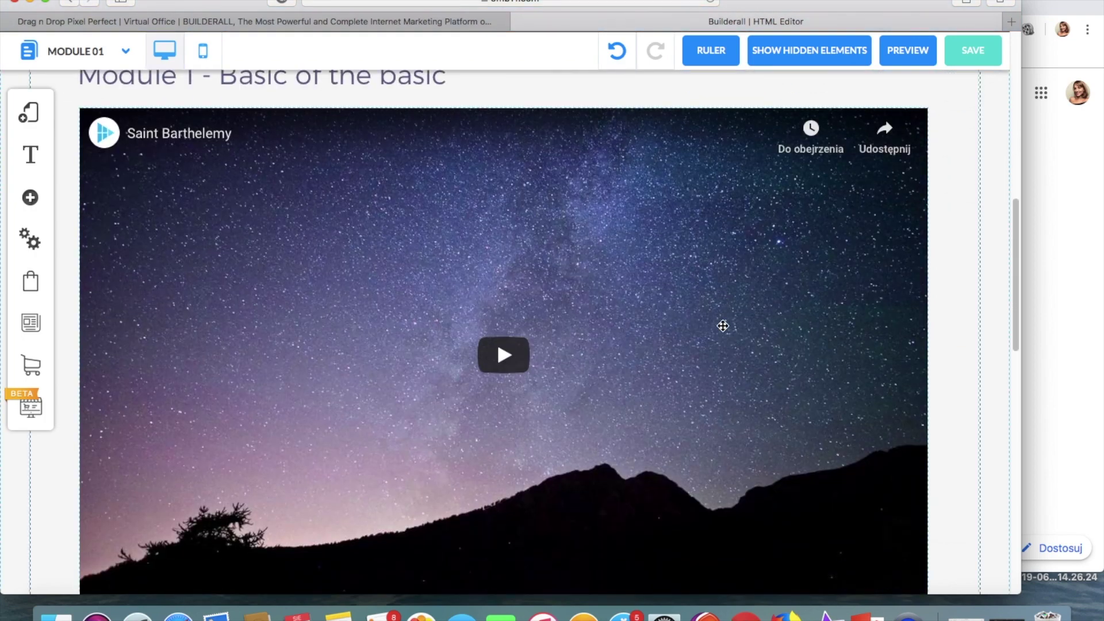
scroll(750, 249, down, 1)
click(750, 249)
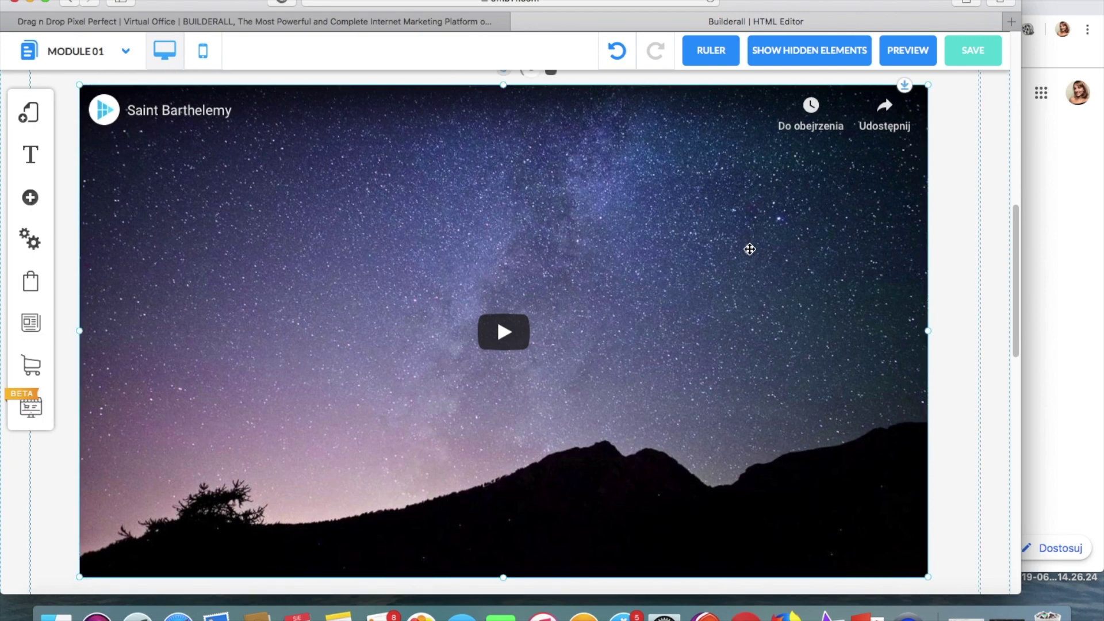
double_click(749, 249)
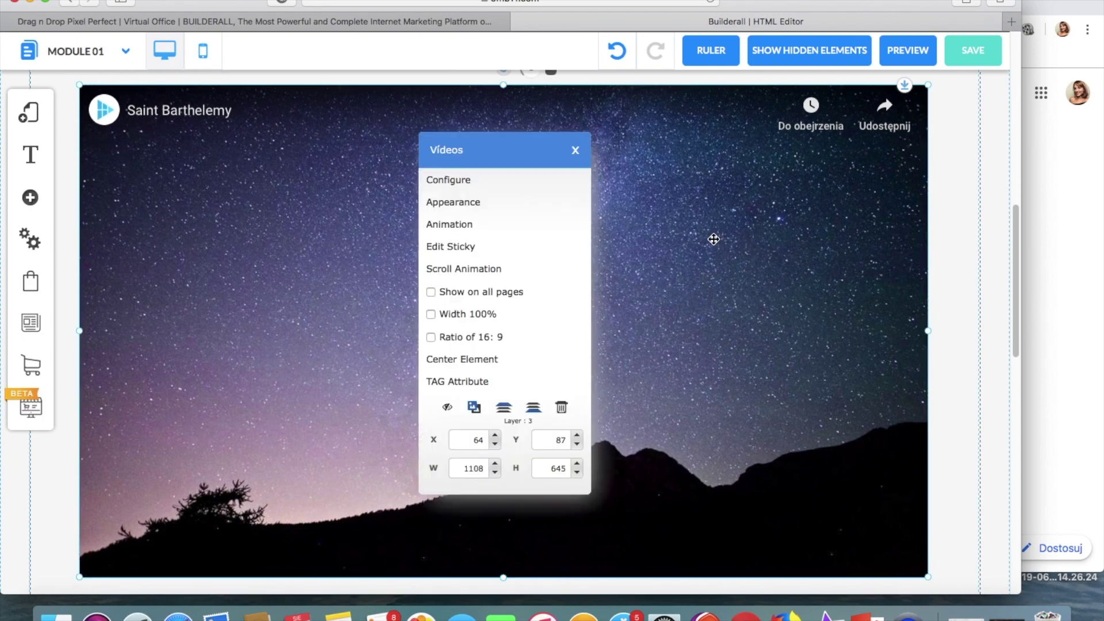
click(501, 183)
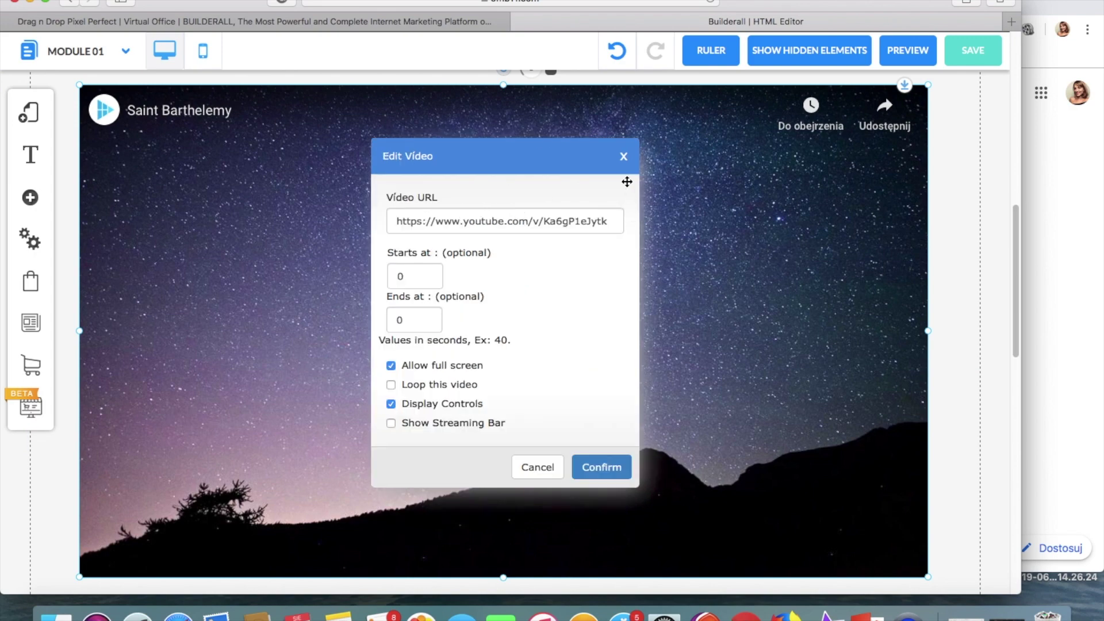
click(624, 157)
double_click(626, 178)
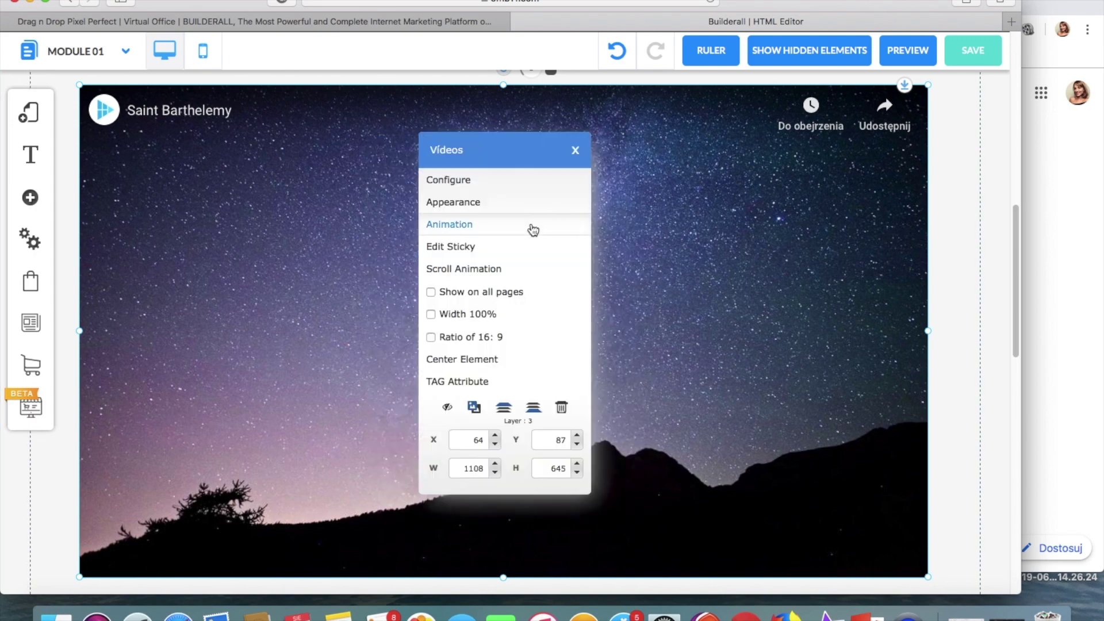
Delete the YouTube video and find the Vimeo element under Audio and Video
click(562, 406)
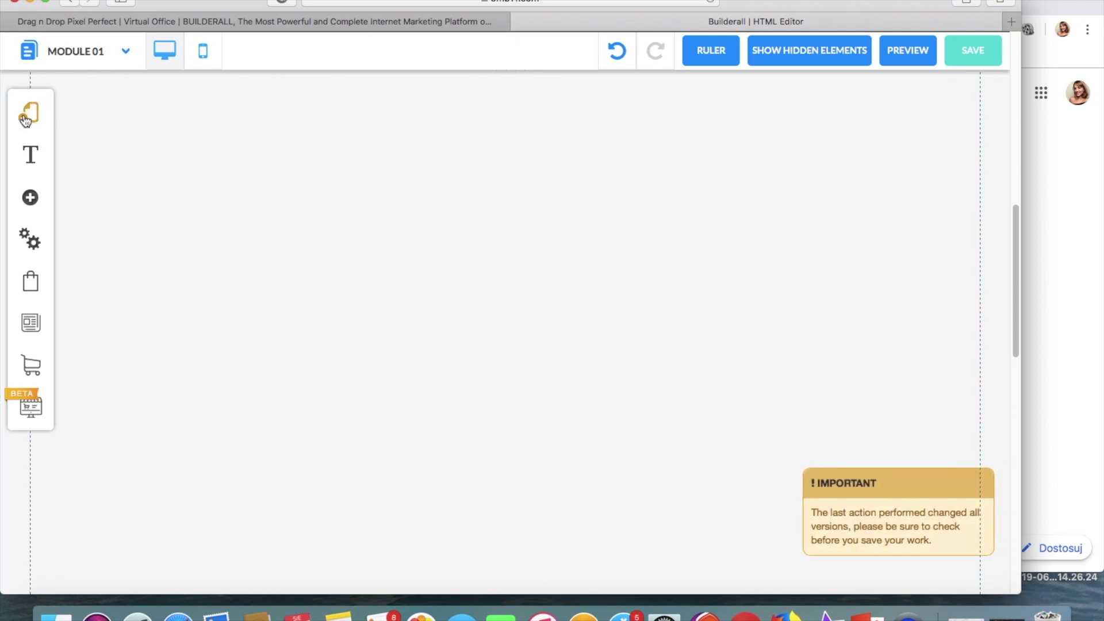
click(30, 198)
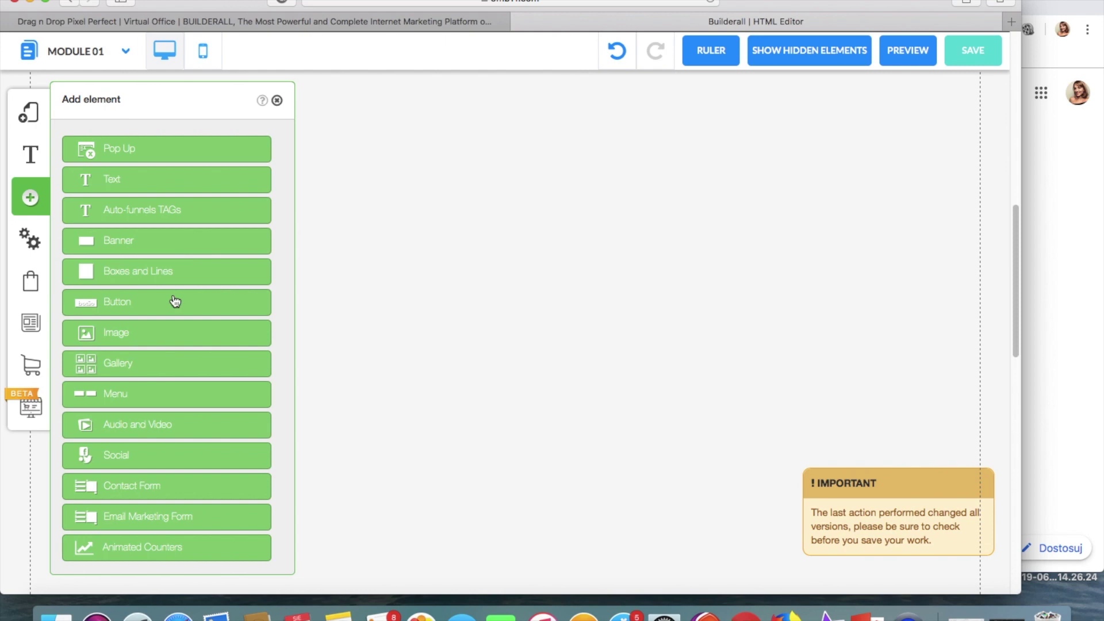
scroll(175, 301, down, 2)
click(158, 355)
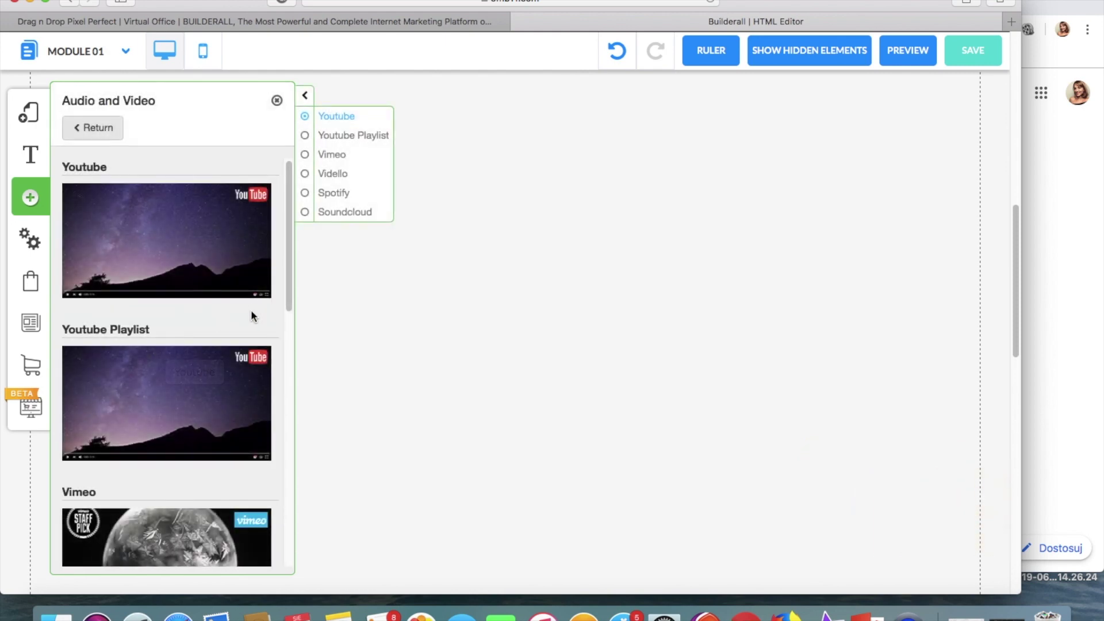
scroll(143, 305, down, 5)
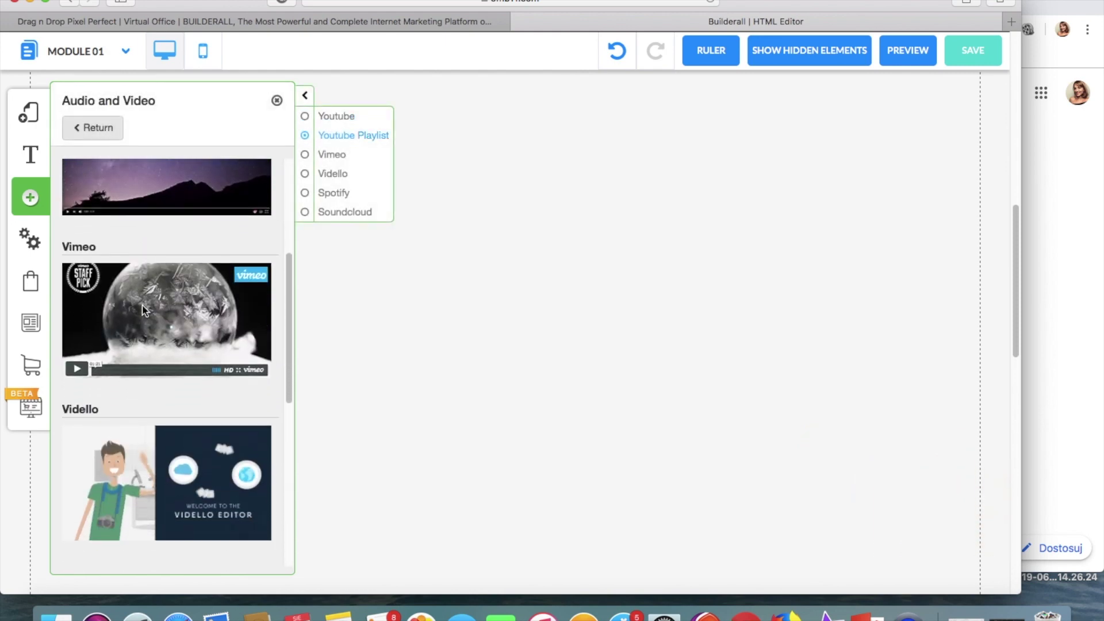
scroll(148, 391, down, 5)
scroll(157, 453, up, 4)
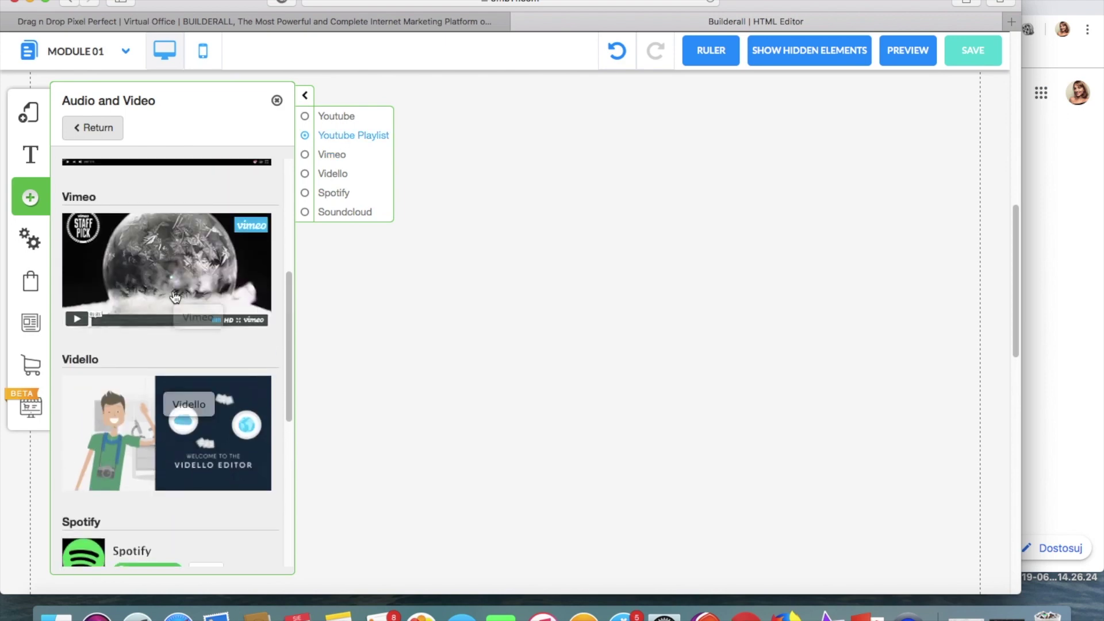
Place a Vimeo player under the Module 1 title and enlarge it to fill the section
drag(168, 272, 434, 237)
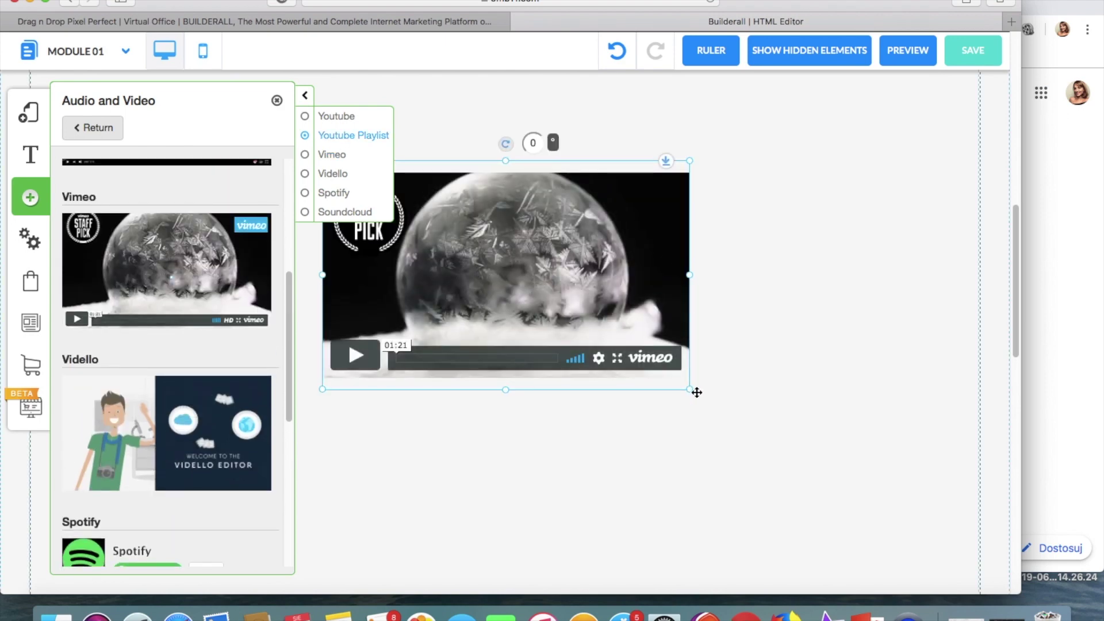
drag(691, 394, 909, 510)
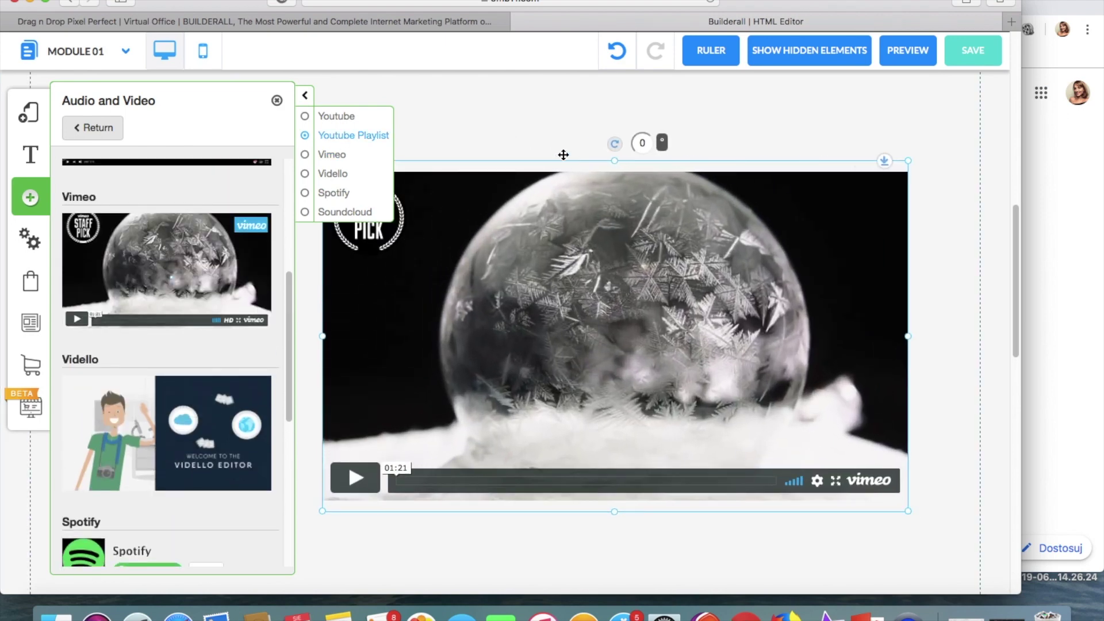
drag(542, 138, 316, 98)
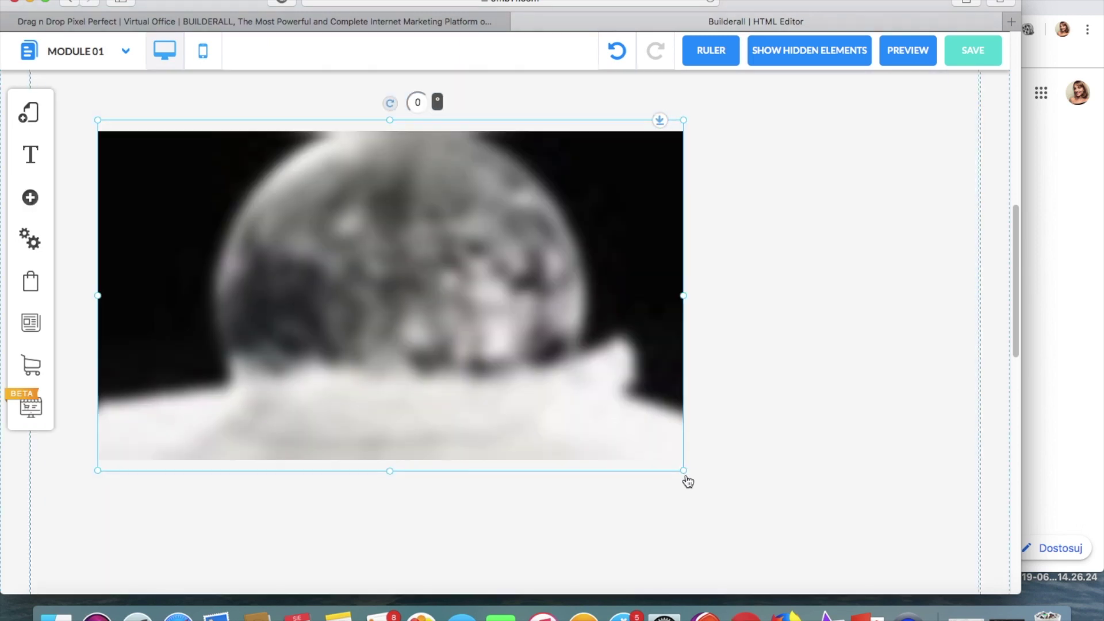
drag(688, 482, 848, 570)
click(687, 487)
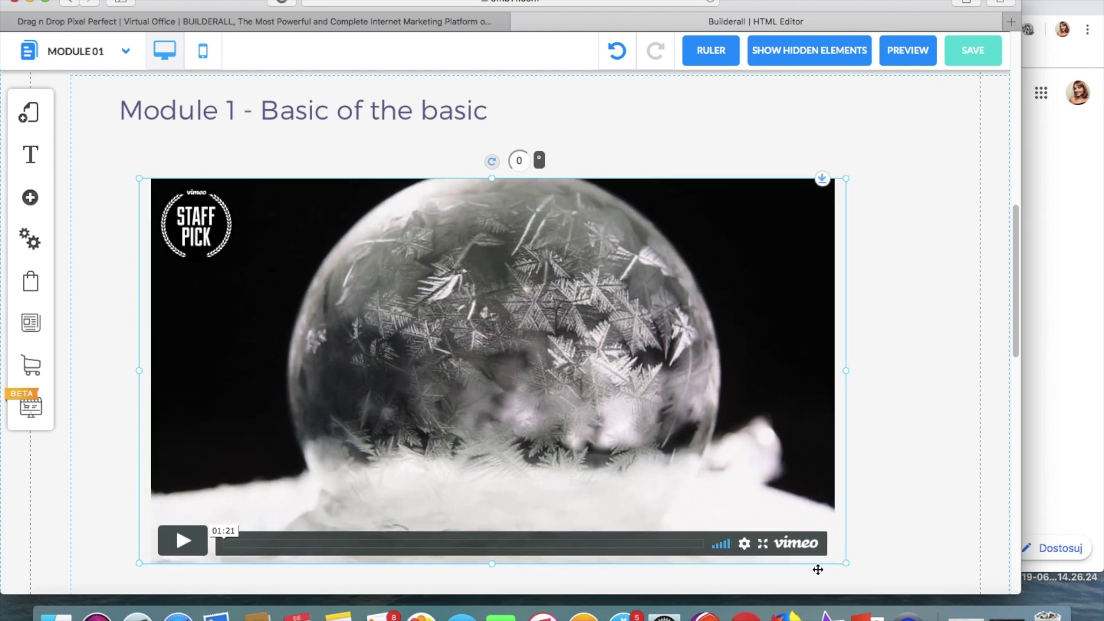
click(677, 420)
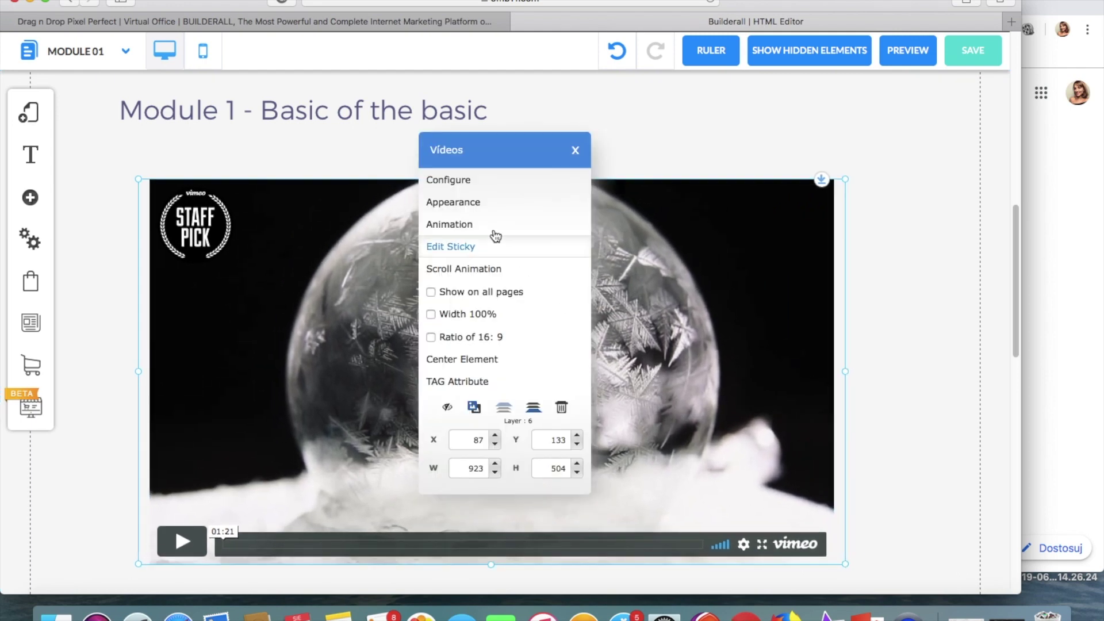
click(472, 185)
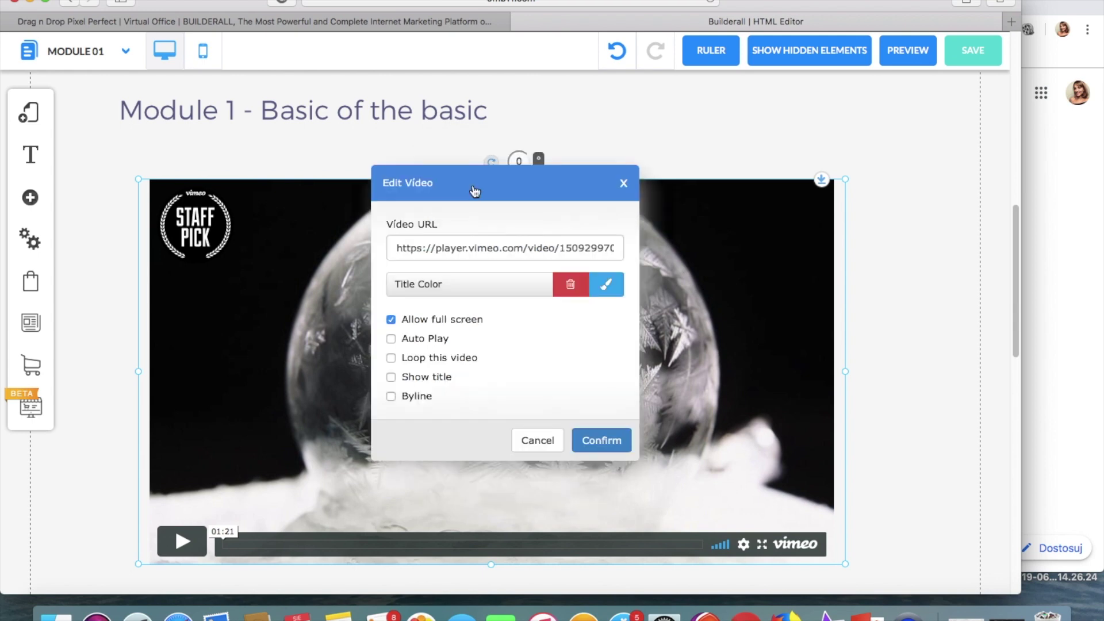
click(624, 183)
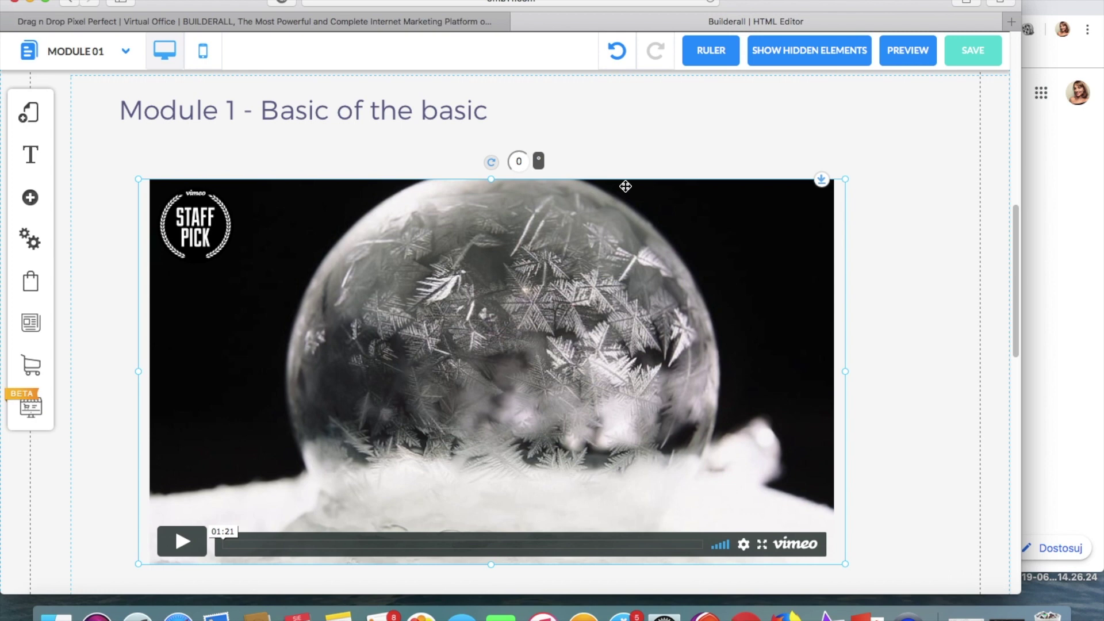
scroll(626, 186, up, 3)
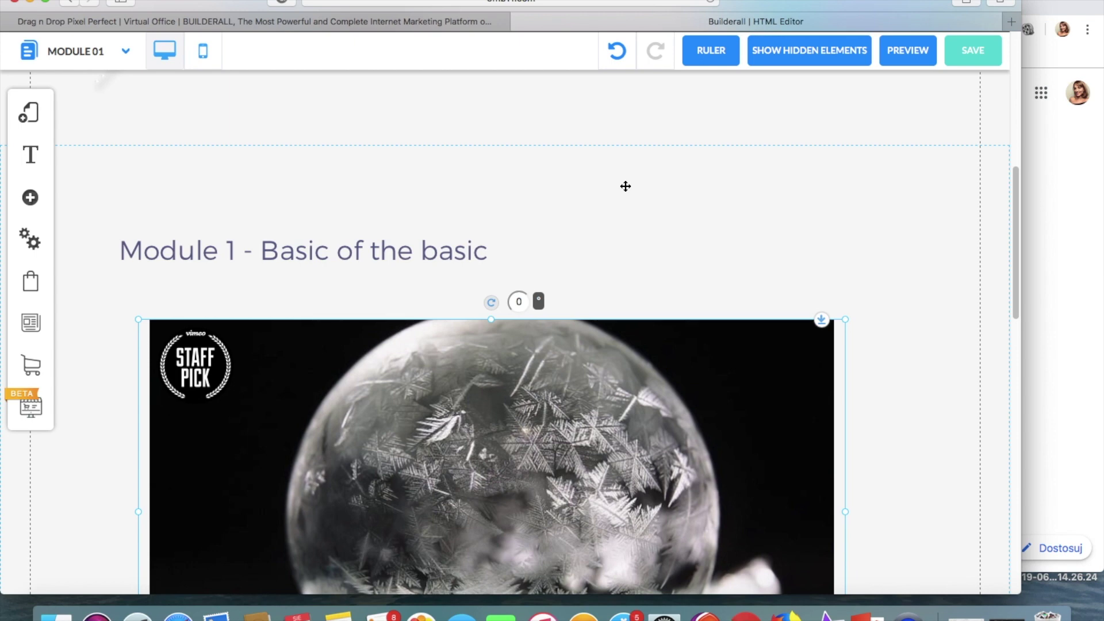
From My Layouts, open Membership Area | 04's restricted area settings and name the area 'restricted'
click(28, 113)
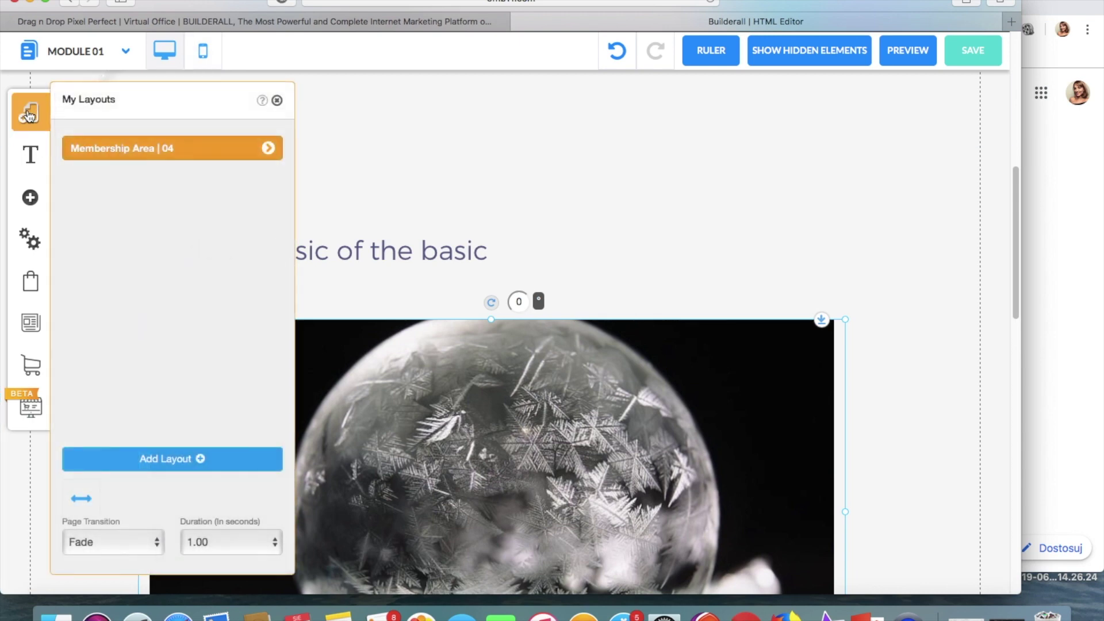
click(281, 154)
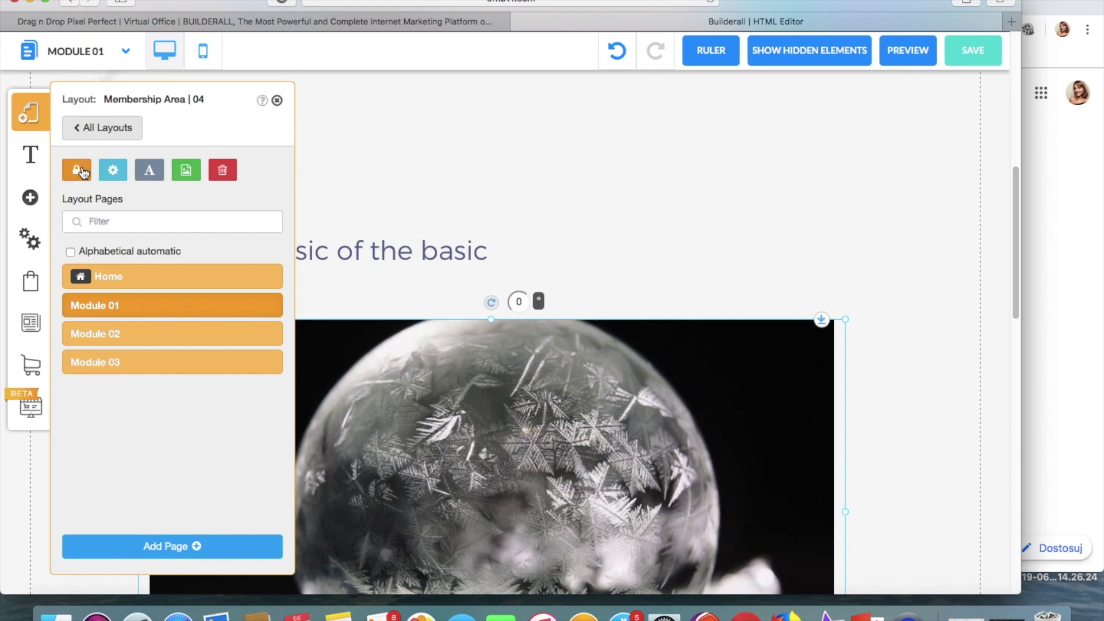
click(77, 170)
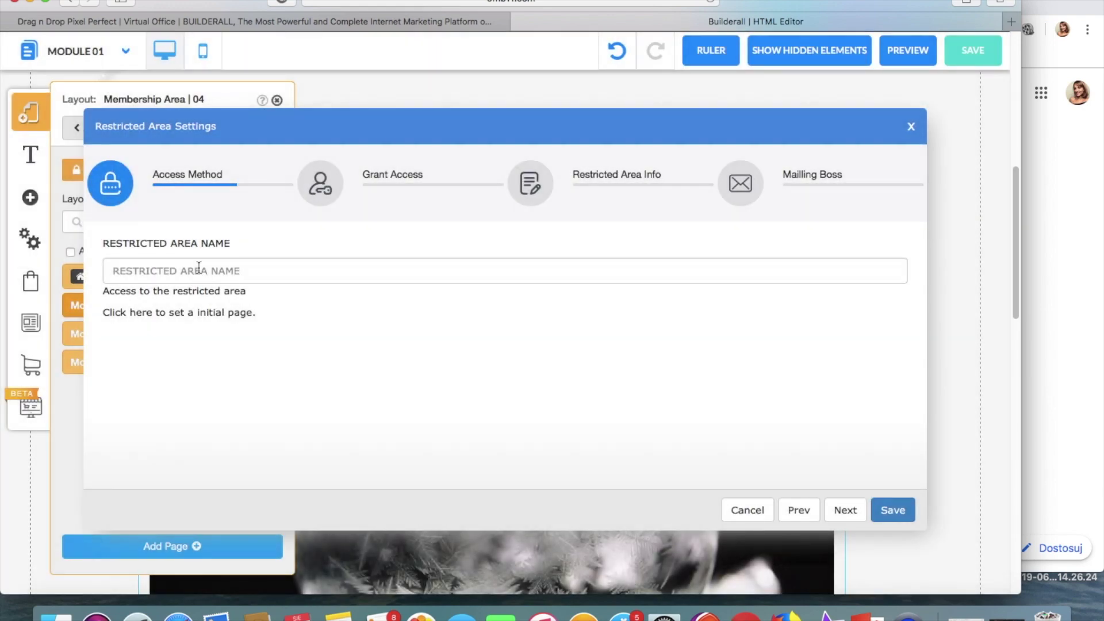
click(198, 268)
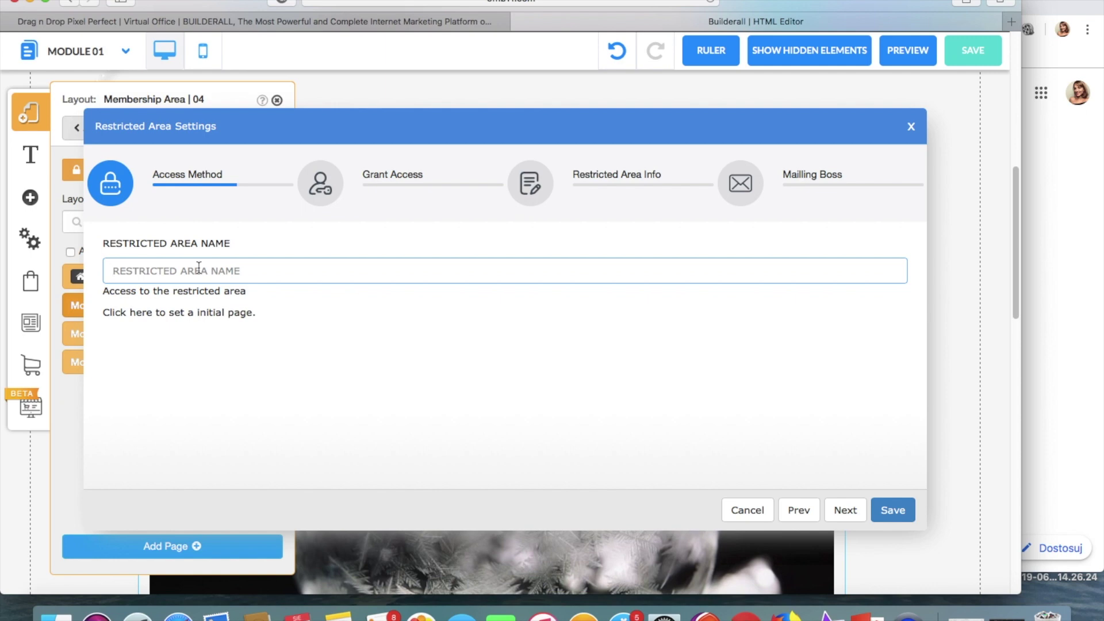
text(restricted)
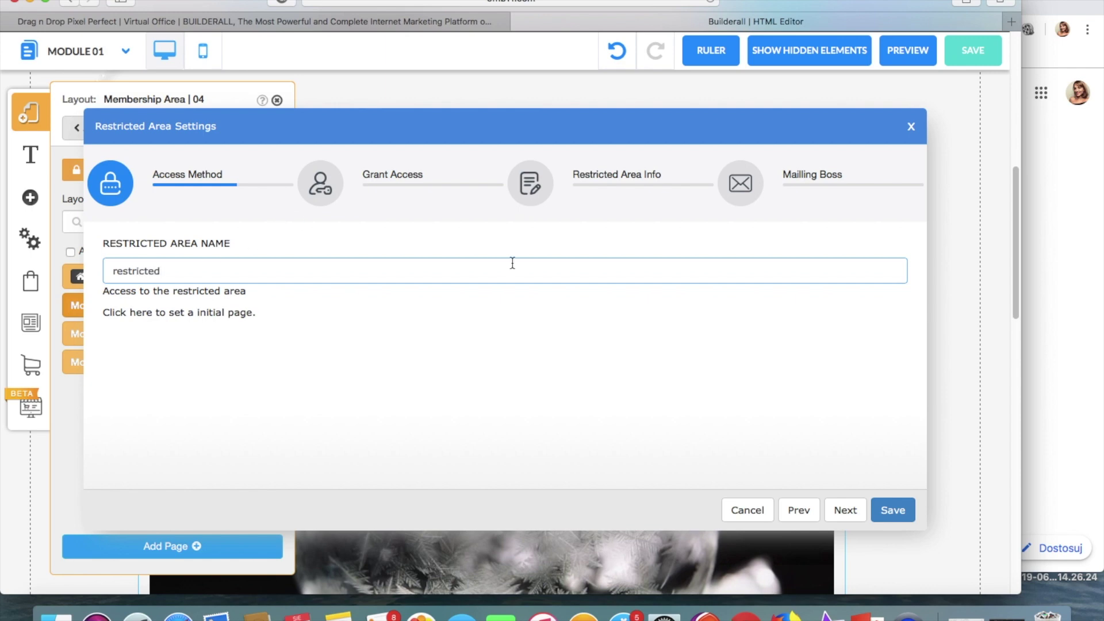
click(844, 510)
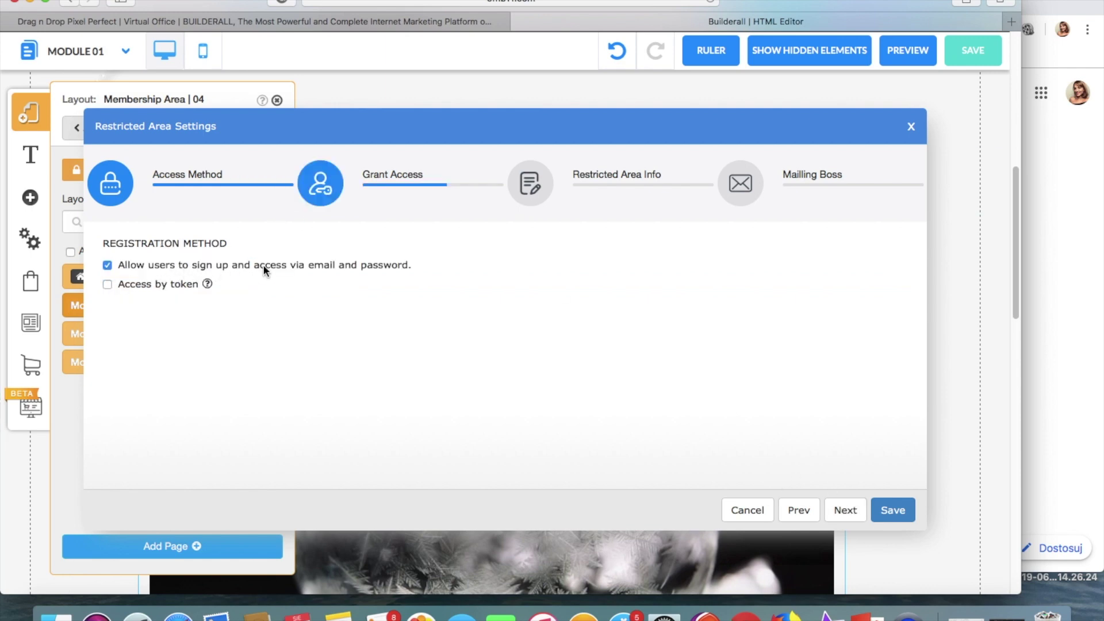
Grant access by Manual/Payment, keep the Testowa Mailing Boss list, and choose 'Do nothing now' for checkout
click(844, 502)
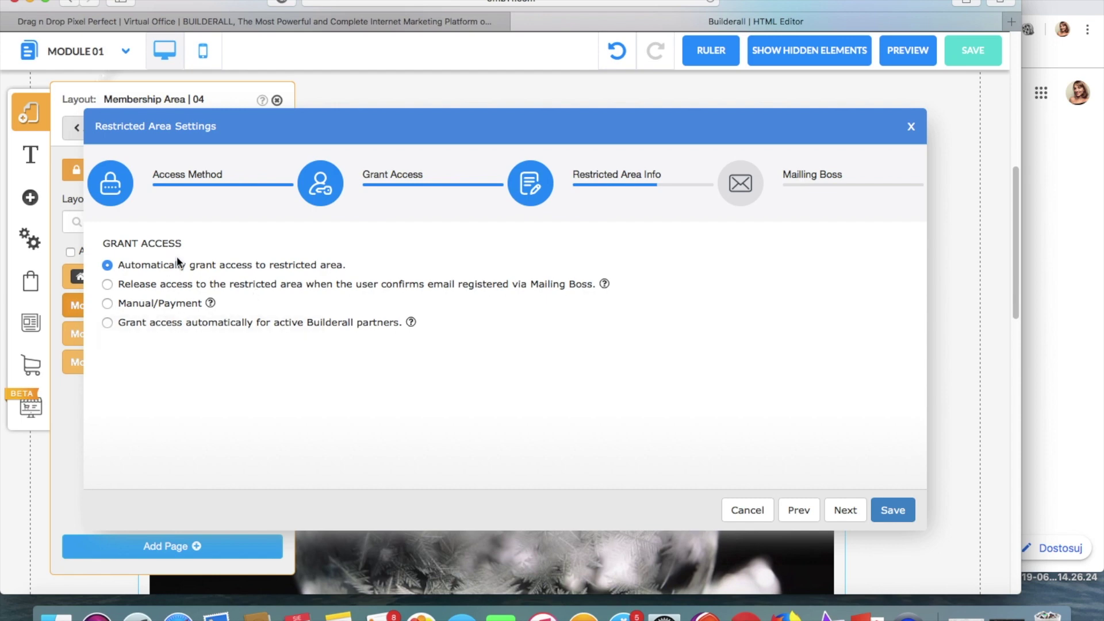
click(185, 304)
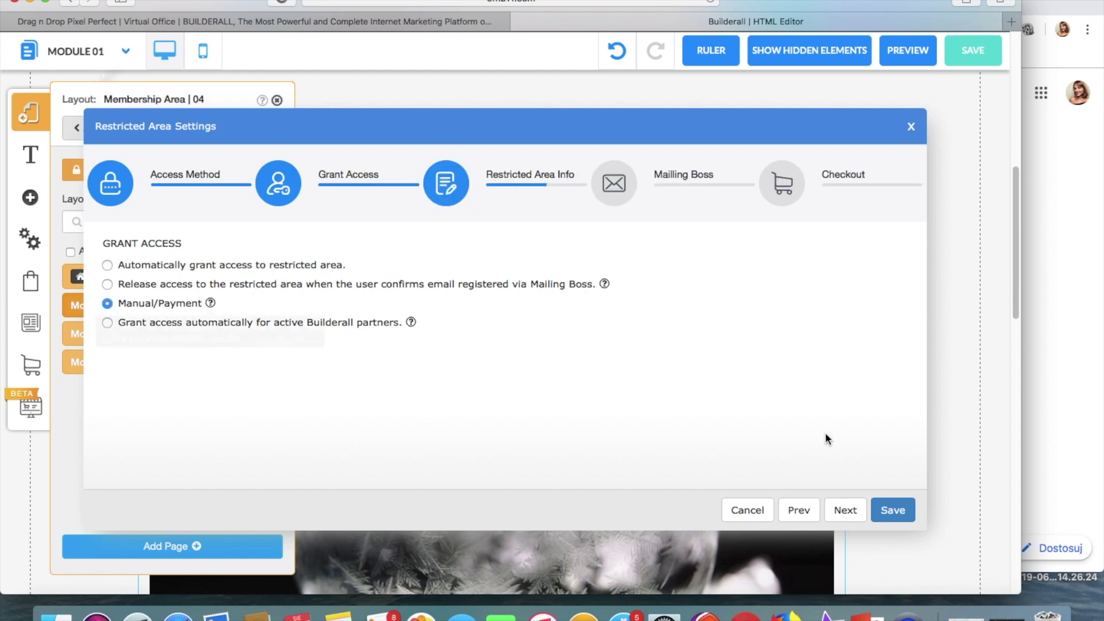
click(845, 508)
scroll(594, 387, down, 5)
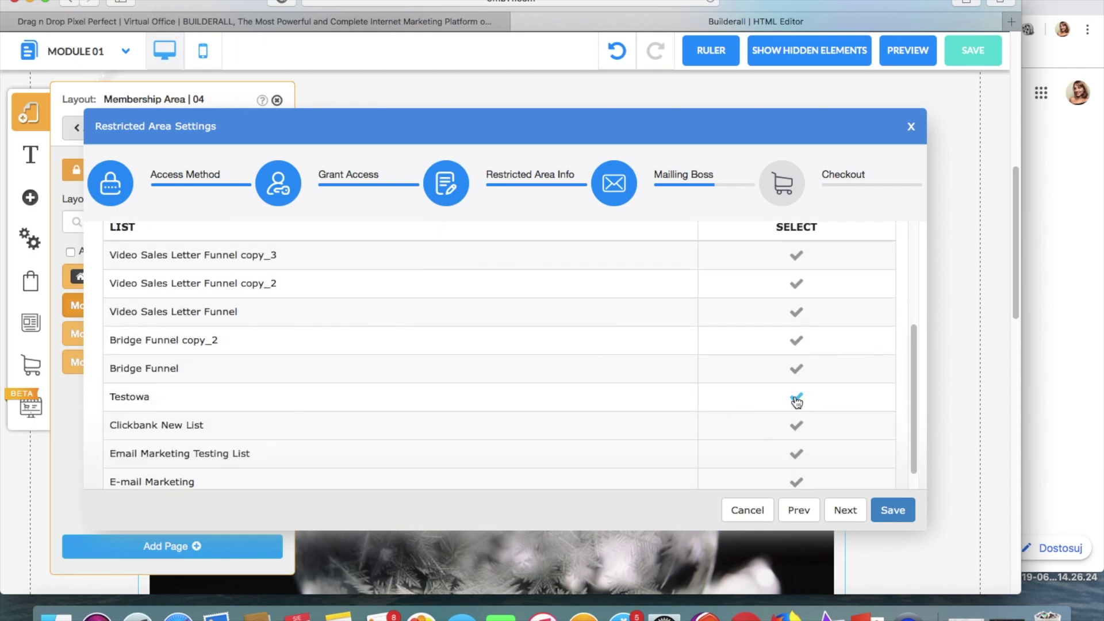
click(854, 516)
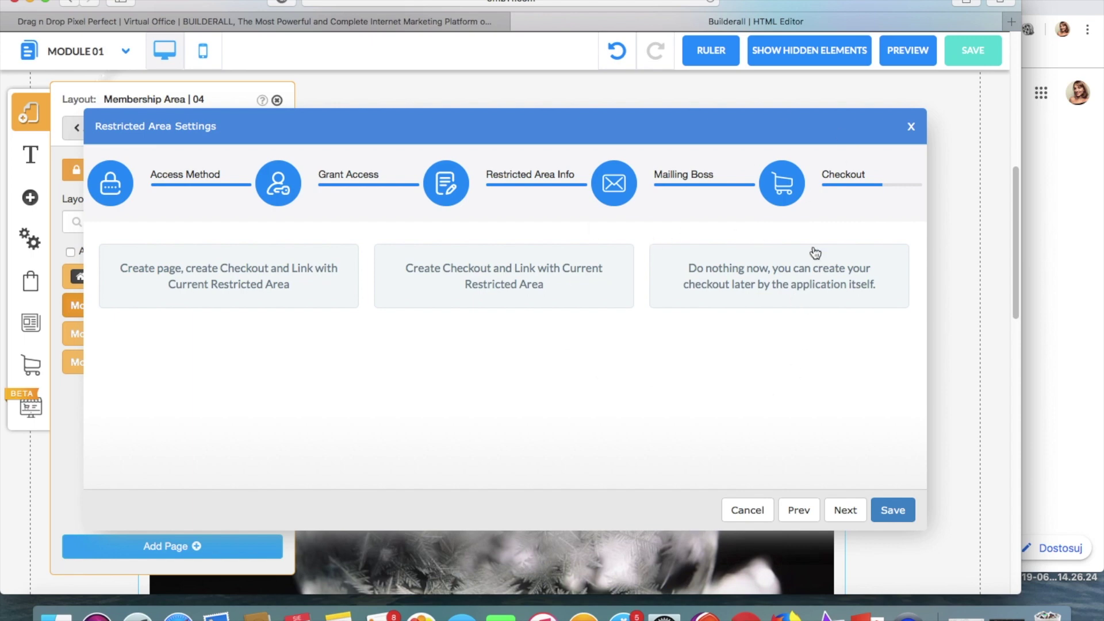
click(799, 287)
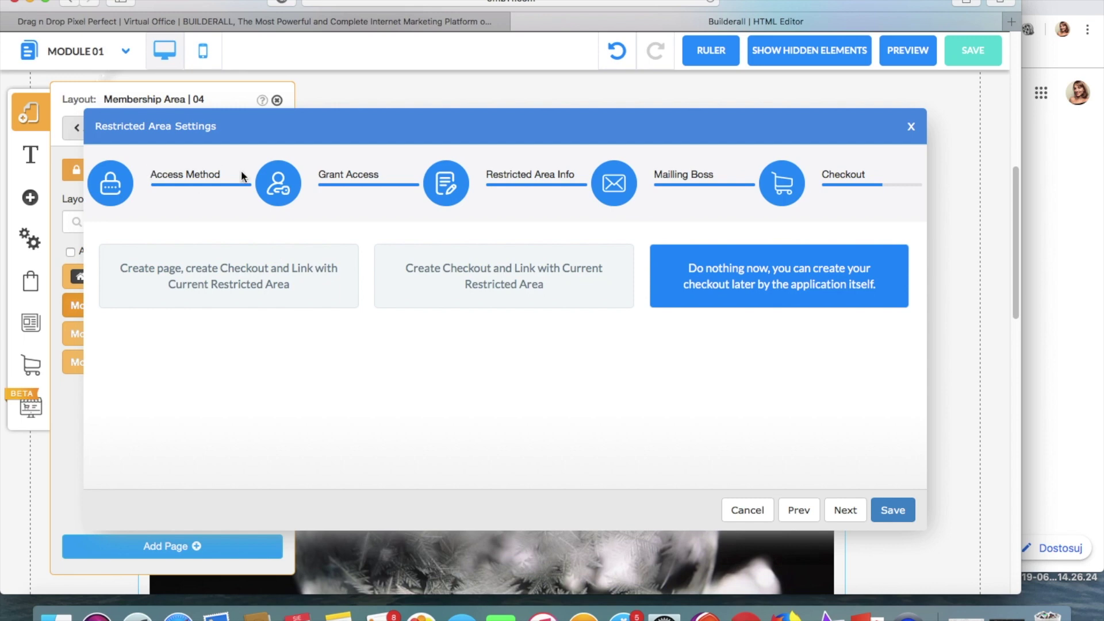
Under Access Method, link the initial page to the site page Home, then save the restricted area
click(122, 189)
click(147, 312)
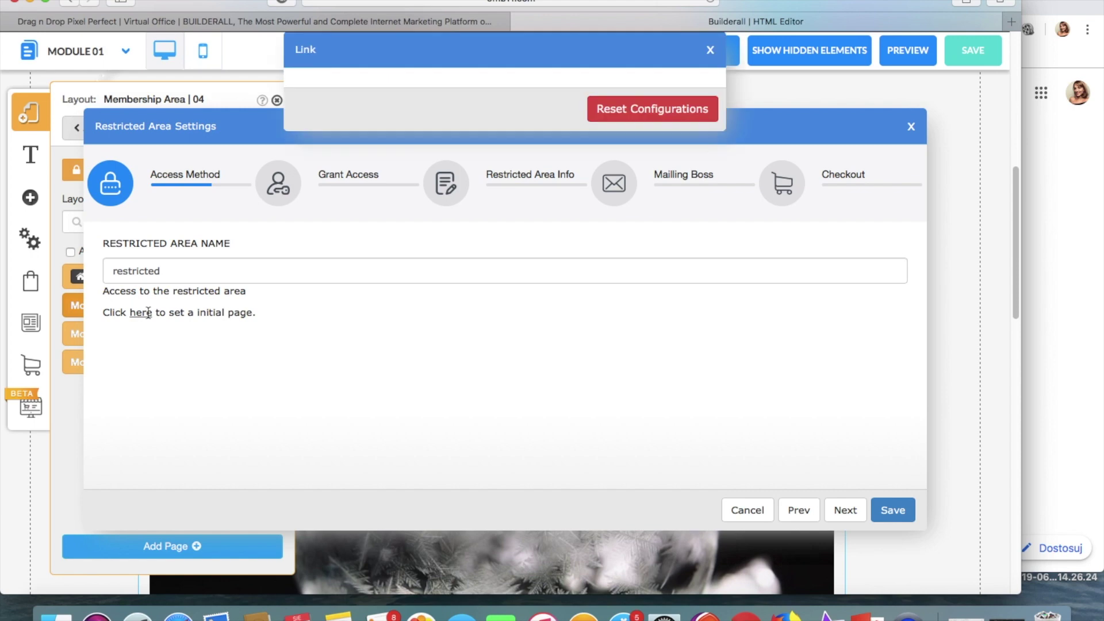
click(380, 102)
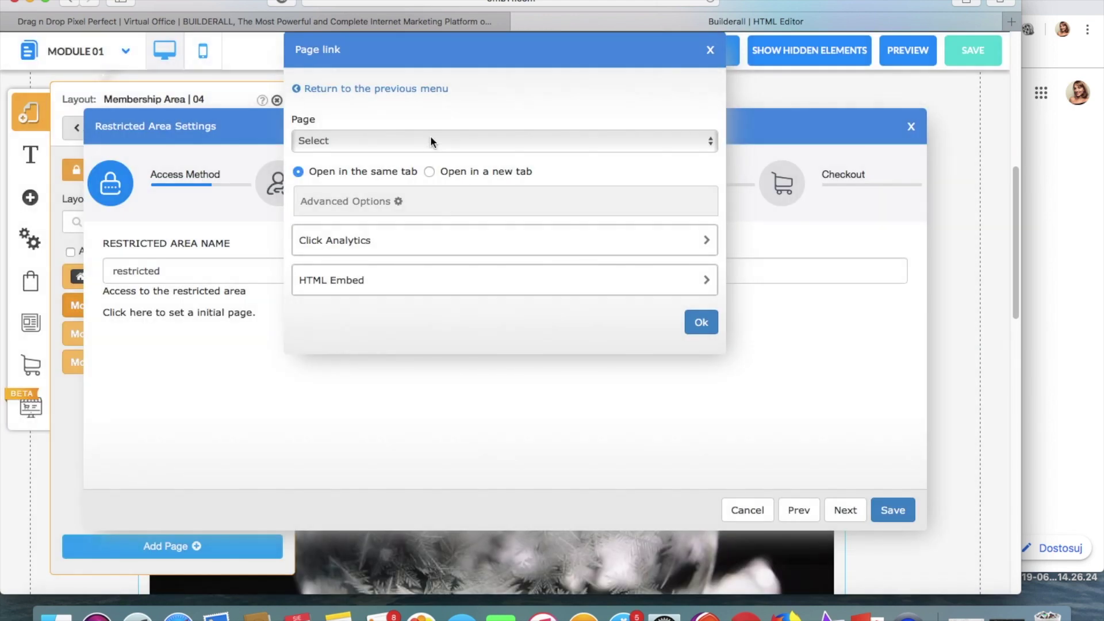
click(430, 140)
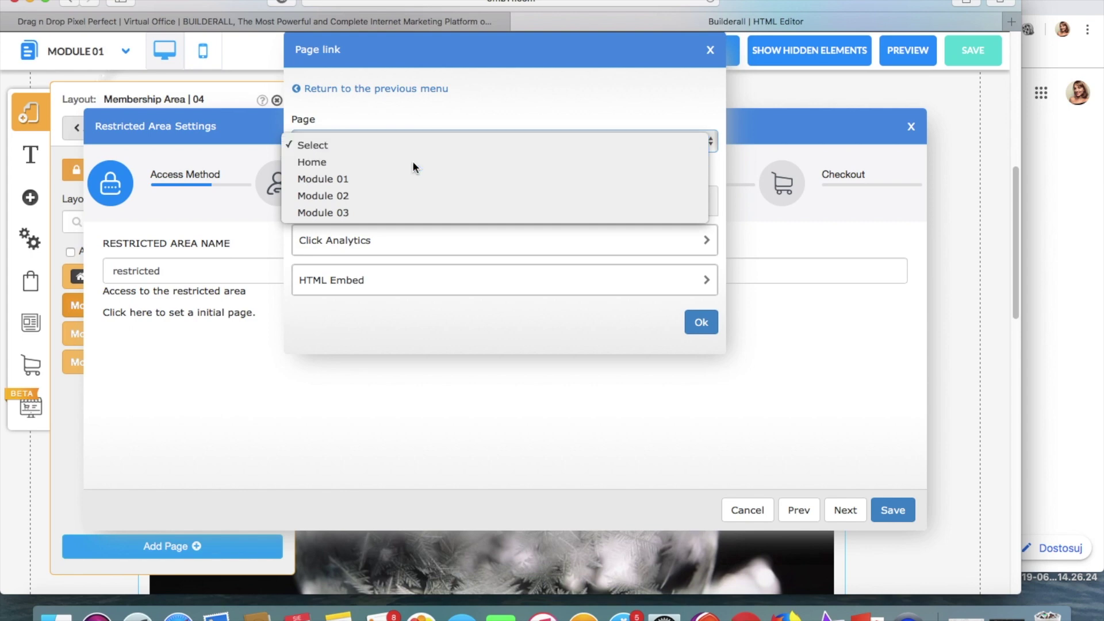
click(412, 163)
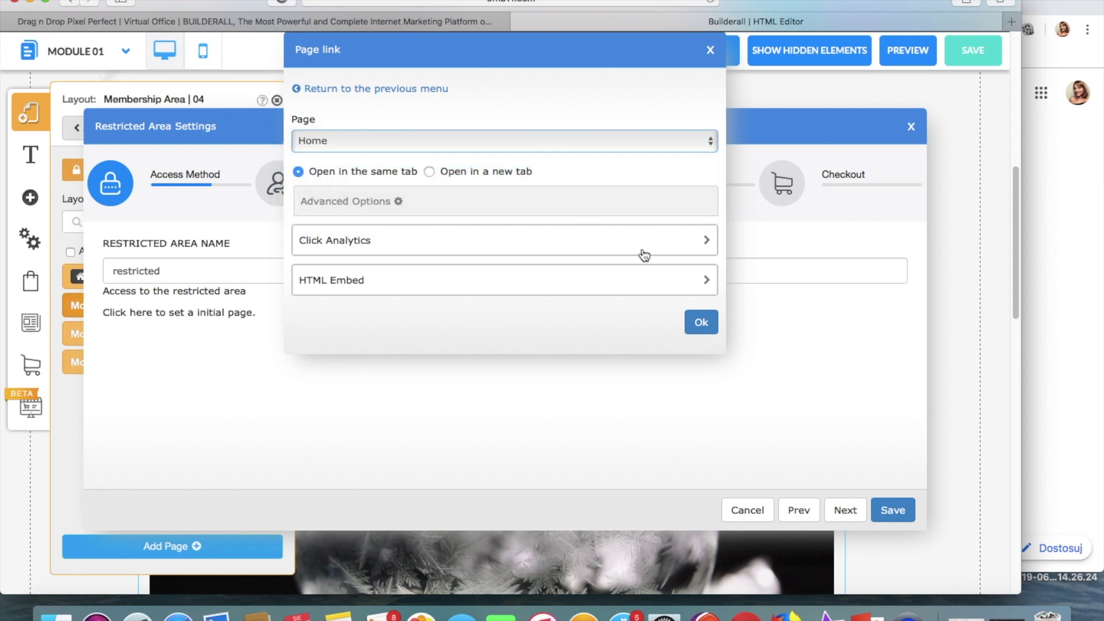
click(701, 322)
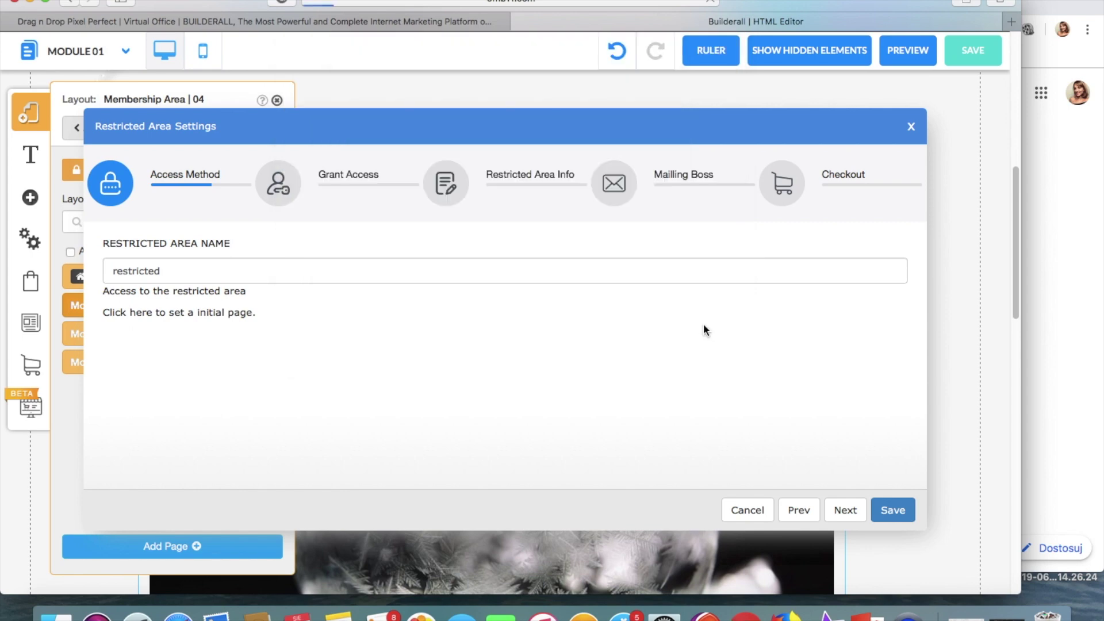
click(902, 509)
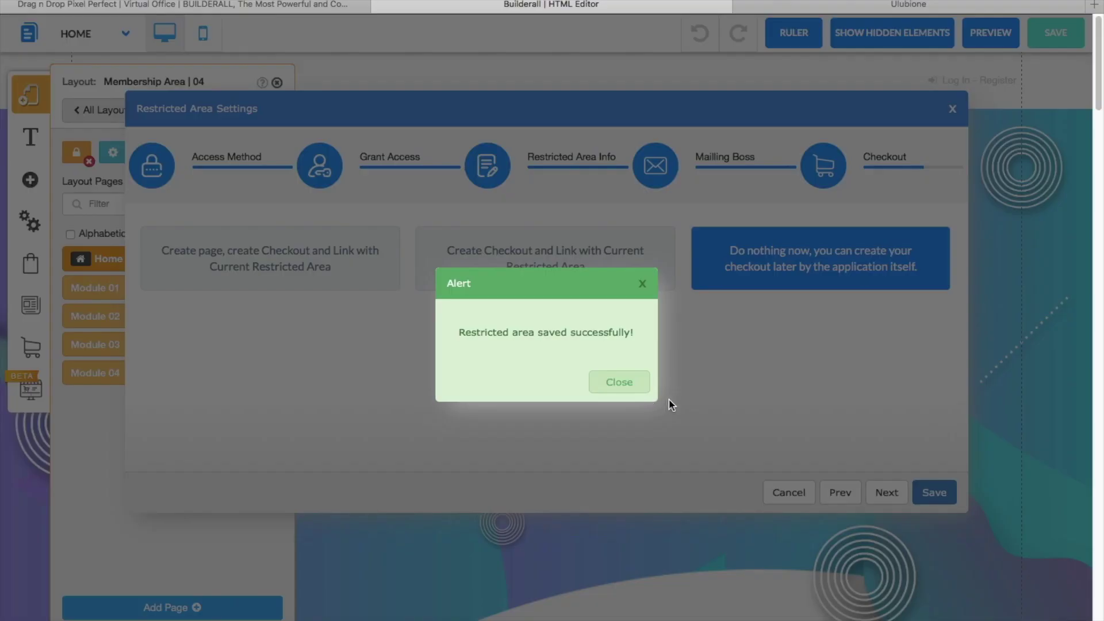